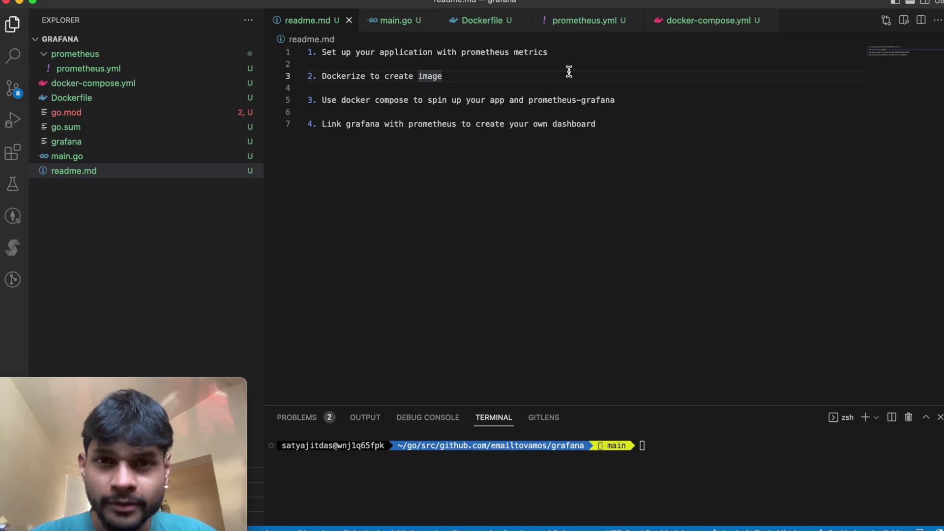
# Step: Review the README's first step about exposing Prometheus metrics from the application
pyautogui.click(585, 52)
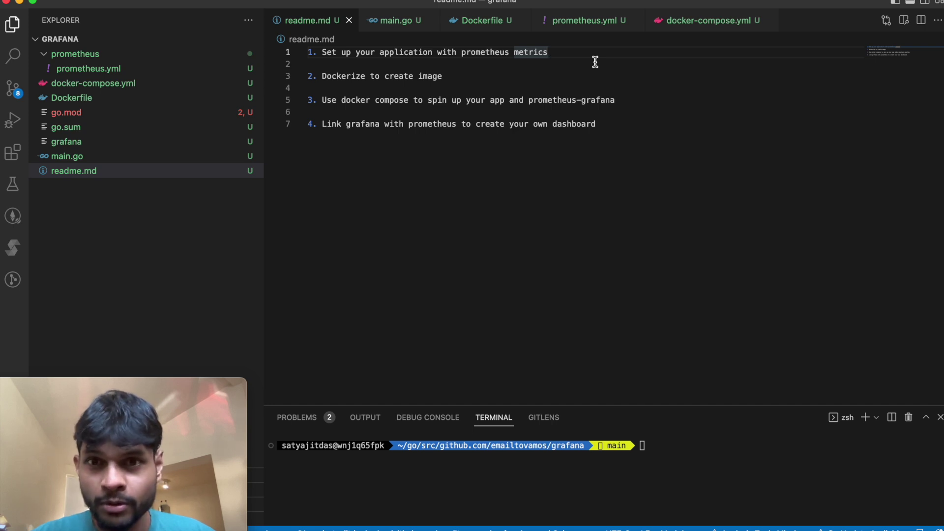
pyautogui.click(577, 60)
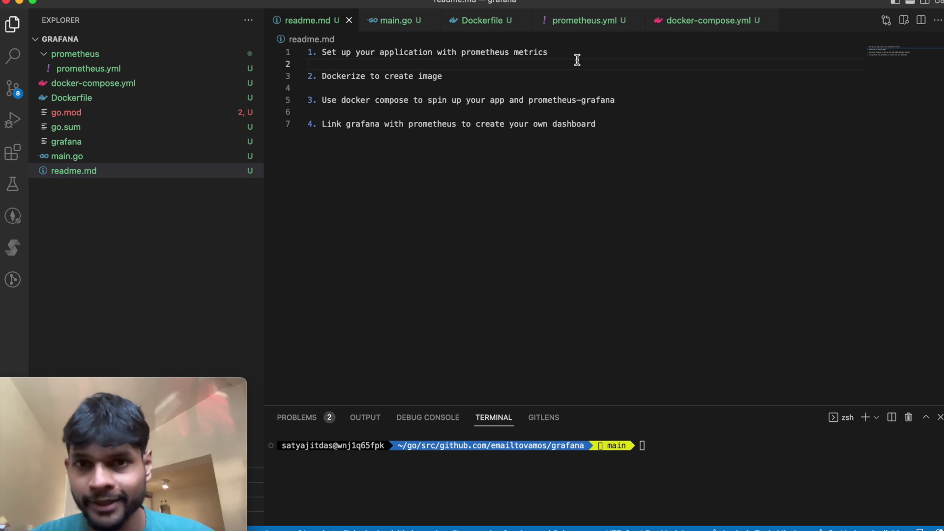
pyautogui.click(569, 57)
pyautogui.click(633, 98)
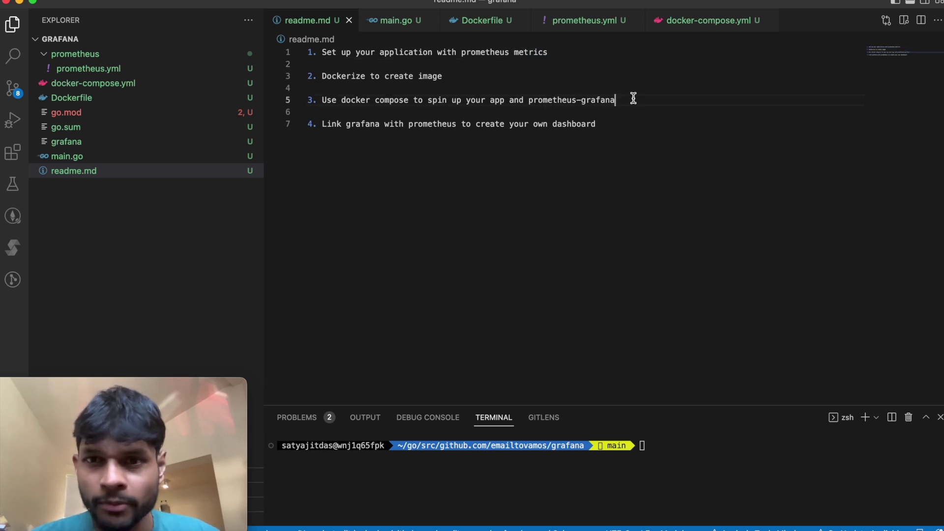
pyautogui.click(399, 53)
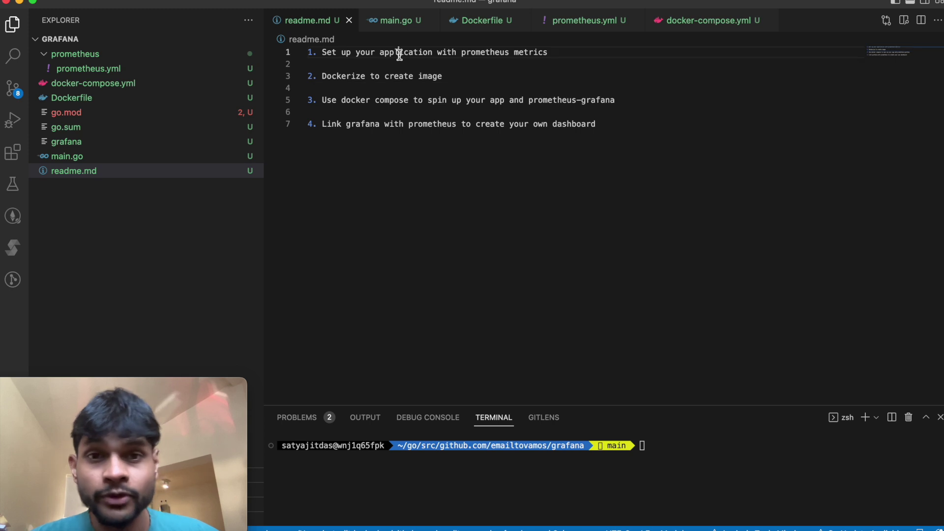
pyautogui.doubleClick(398, 52)
pyautogui.tripleClick(419, 53)
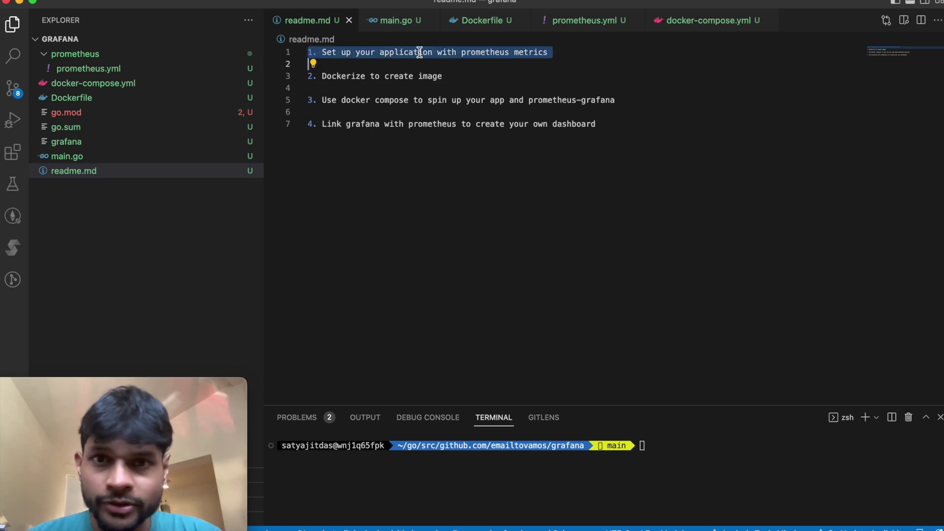
# Step: Go over README steps 2-4: Dockerize the app, run docker compose, and use Grafana
pyautogui.click(541, 77)
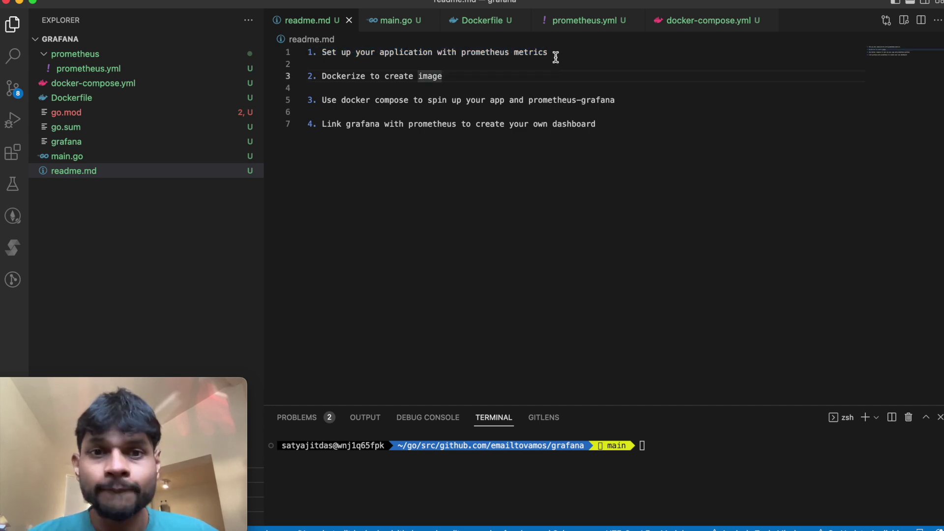
pyautogui.doubleClick(358, 77)
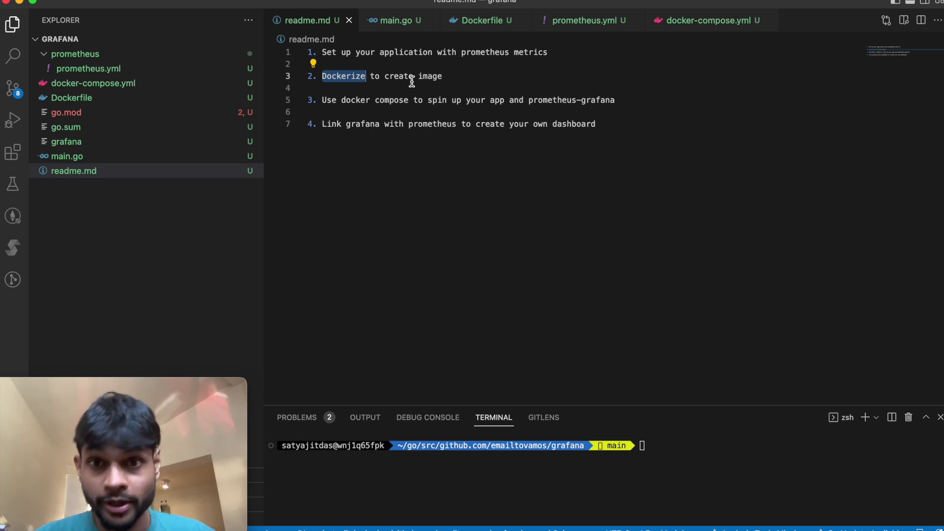
pyautogui.tripleClick(426, 102)
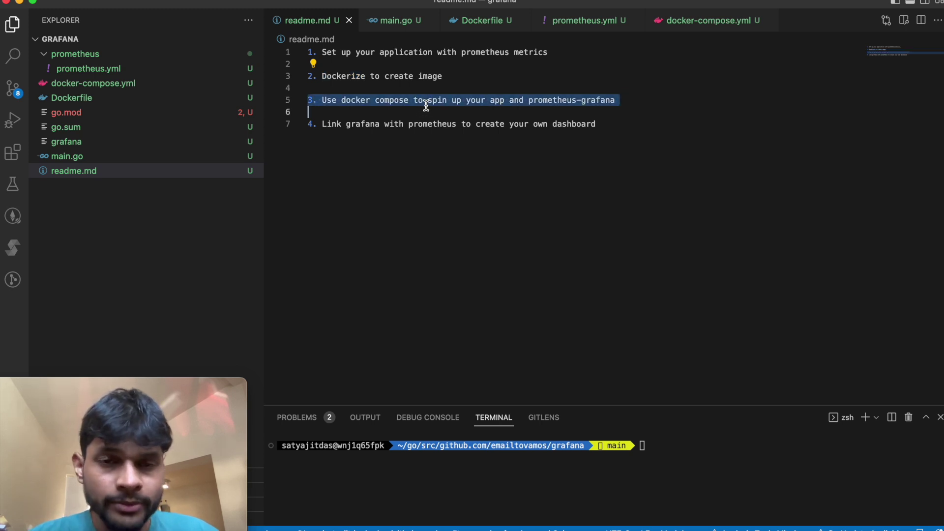
pyautogui.click(468, 90)
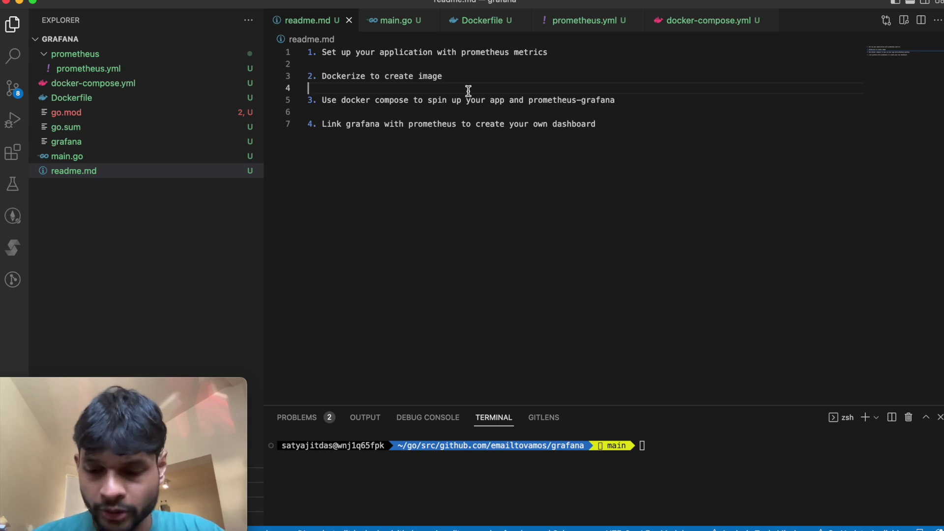
pyautogui.doubleClick(366, 123)
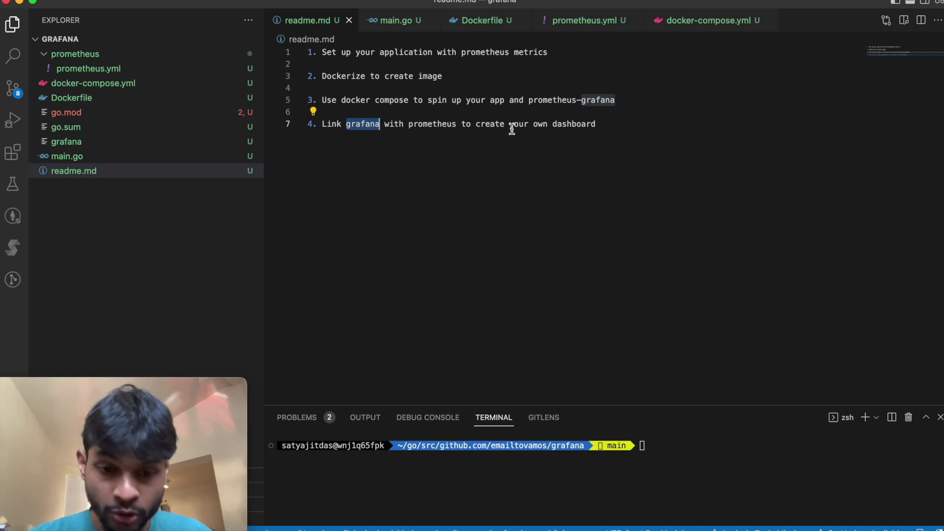
pyautogui.click(515, 177)
# Step: In main.go, point out the root HTTP handler's HandleFunc call and the counter-incrementing loop
pyautogui.hotkey('ctrl', 'Tab')
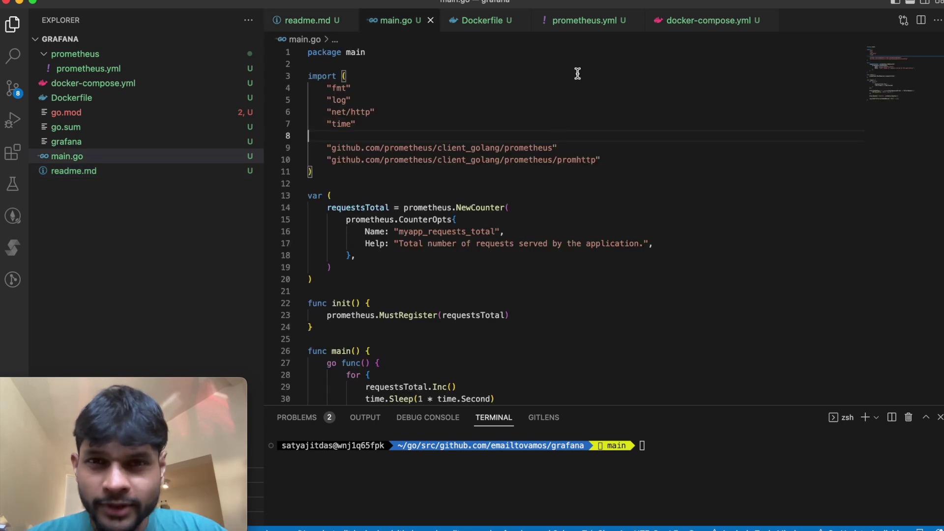
pyautogui.scroll(-6, 581, 97)
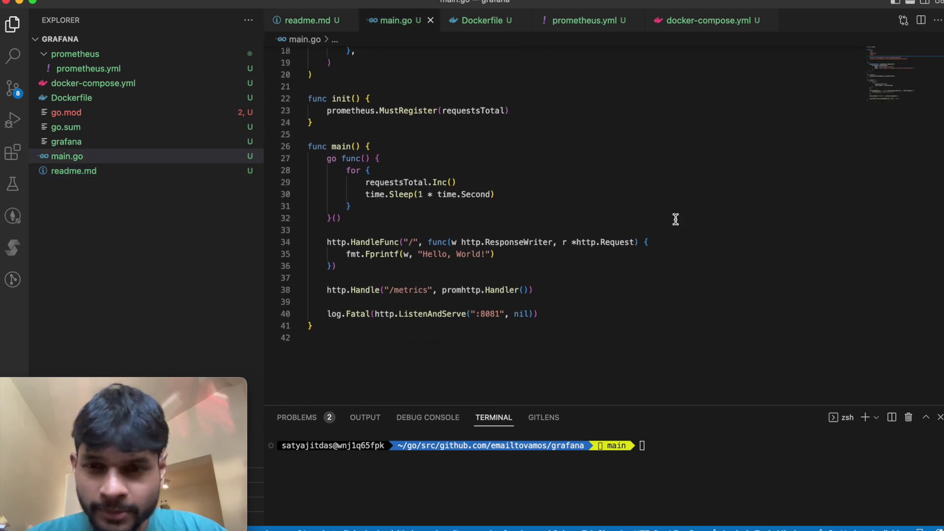
pyautogui.click(677, 241)
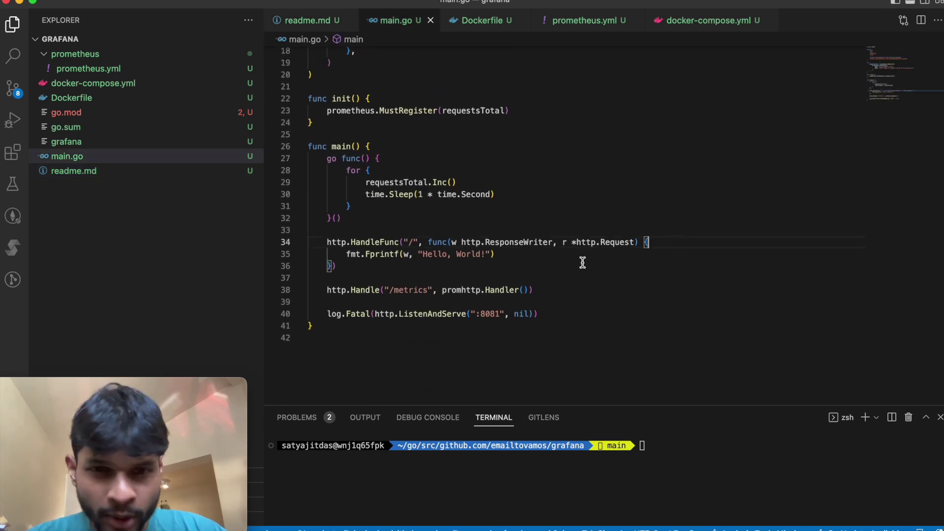
pyautogui.click(376, 244)
pyautogui.click(408, 171)
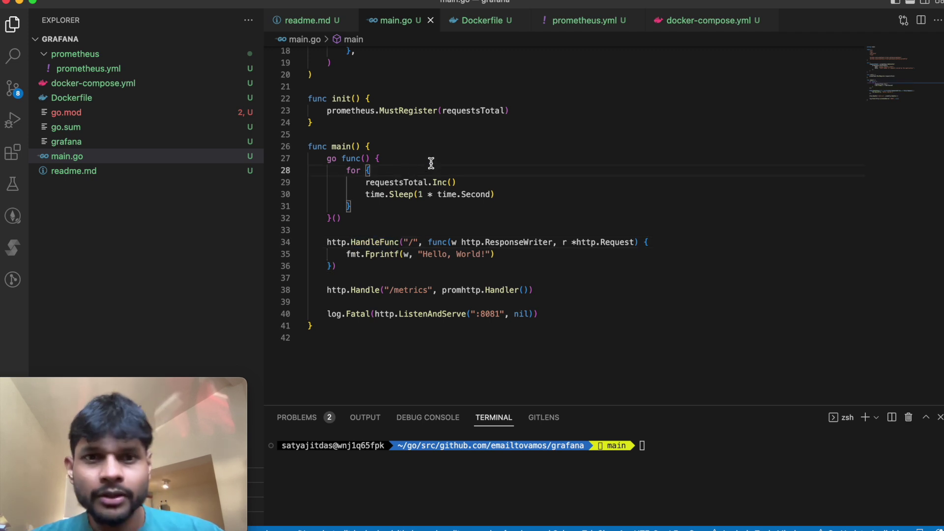
pyautogui.scroll(5, 431, 163)
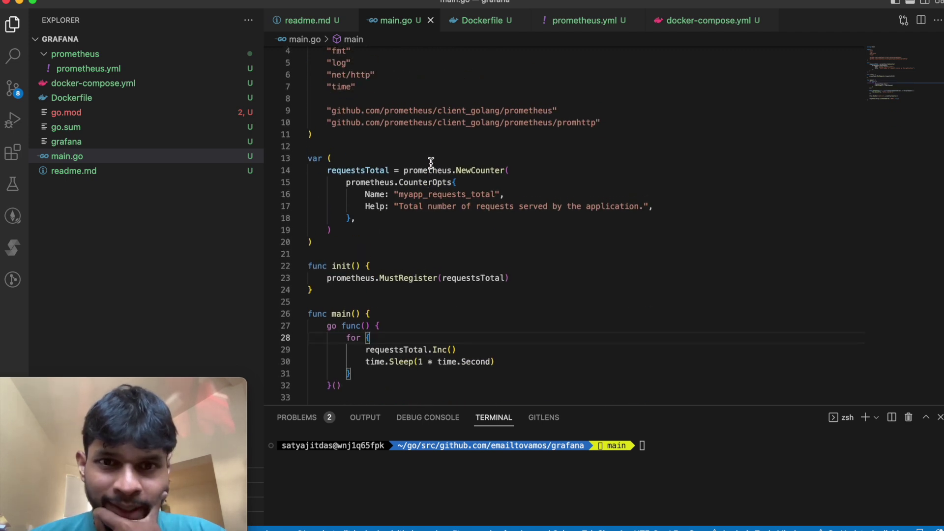
pyautogui.scroll(1, 431, 162)
# Step: Highlight the prometheus import, the requestsTotal variable and its NewCounter constructor
pyautogui.doubleClick(531, 116)
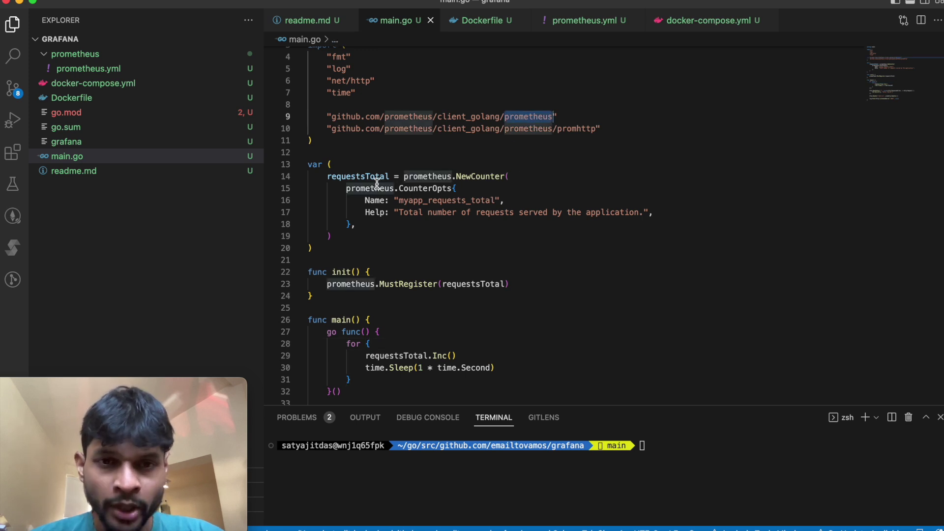
pyautogui.click(362, 176)
pyautogui.click(377, 163)
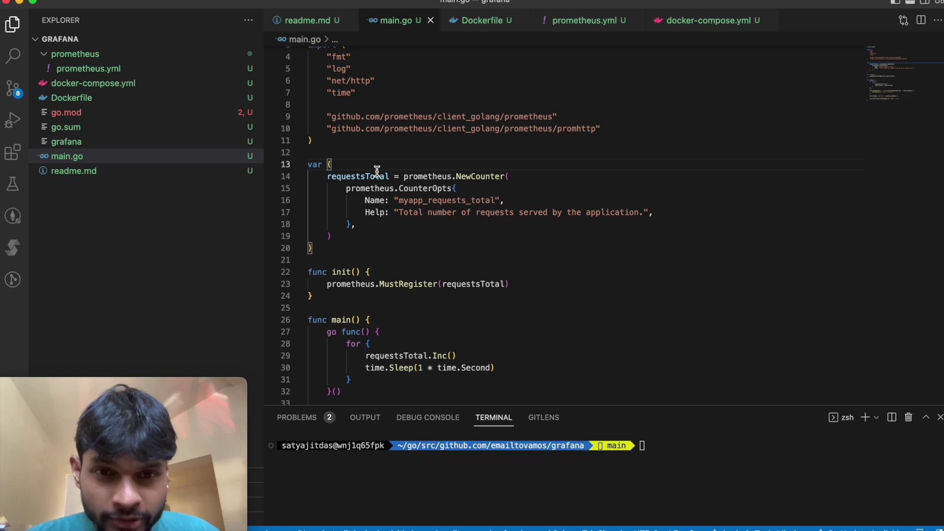
pyautogui.doubleClick(389, 355)
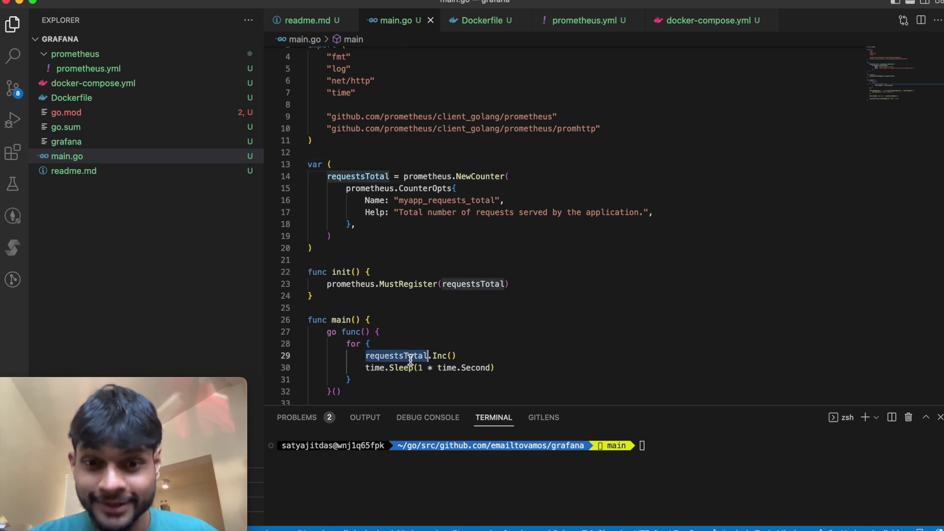
pyautogui.click(407, 369)
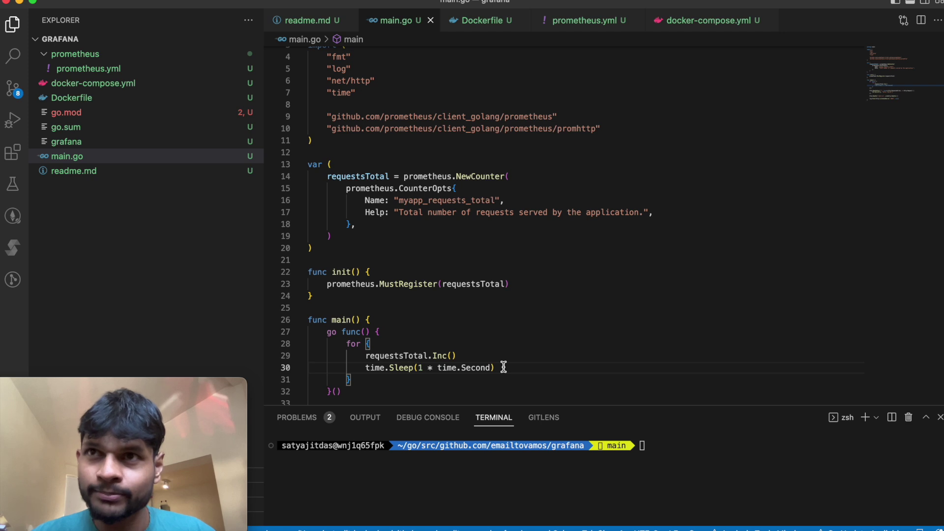
pyautogui.doubleClick(483, 177)
pyautogui.click(512, 176)
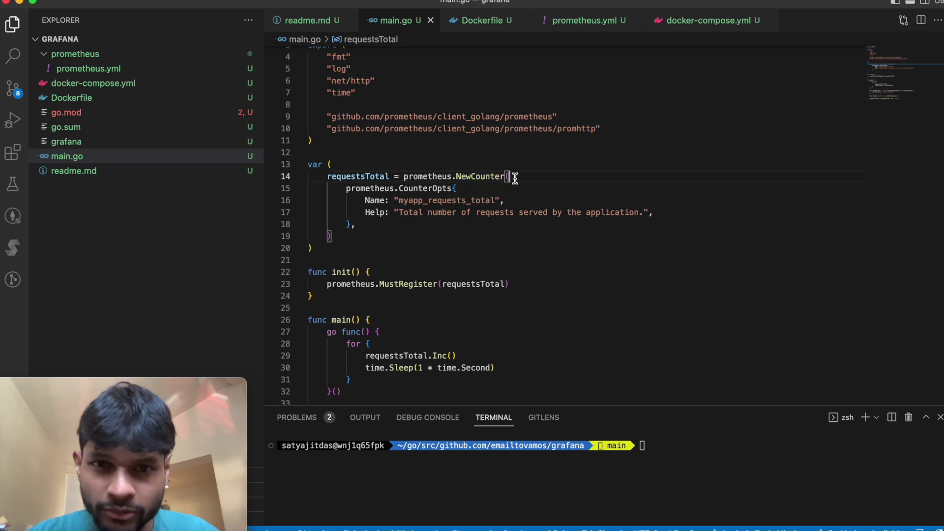
pyautogui.click(375, 175)
# Step: Show the requestsTotal declaration and its metric name myapp_requests_total with help text
pyautogui.scroll(-1, 375, 177)
pyautogui.click(490, 143)
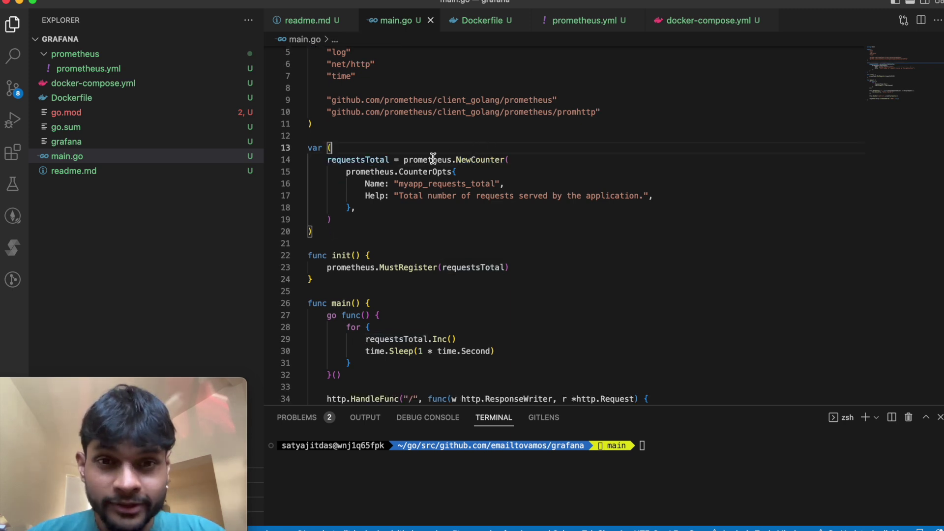
pyautogui.doubleClick(356, 161)
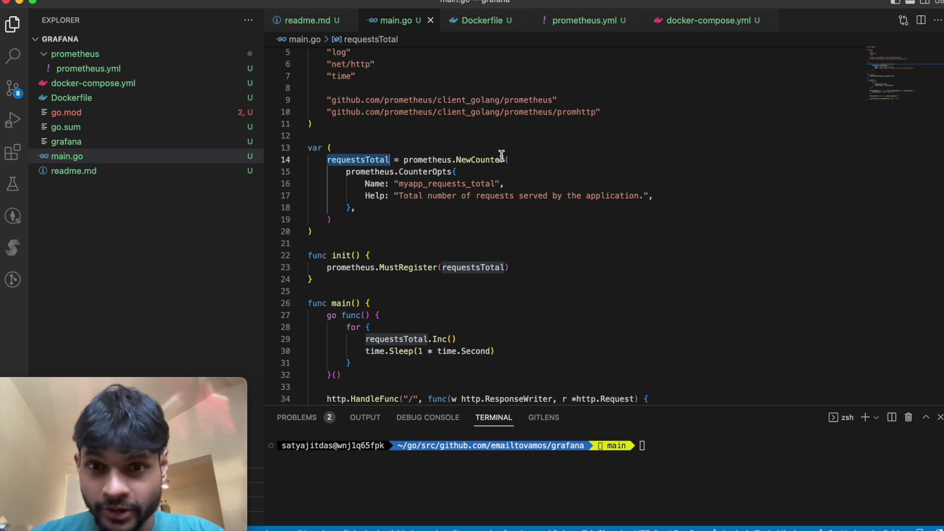
pyautogui.doubleClick(487, 160)
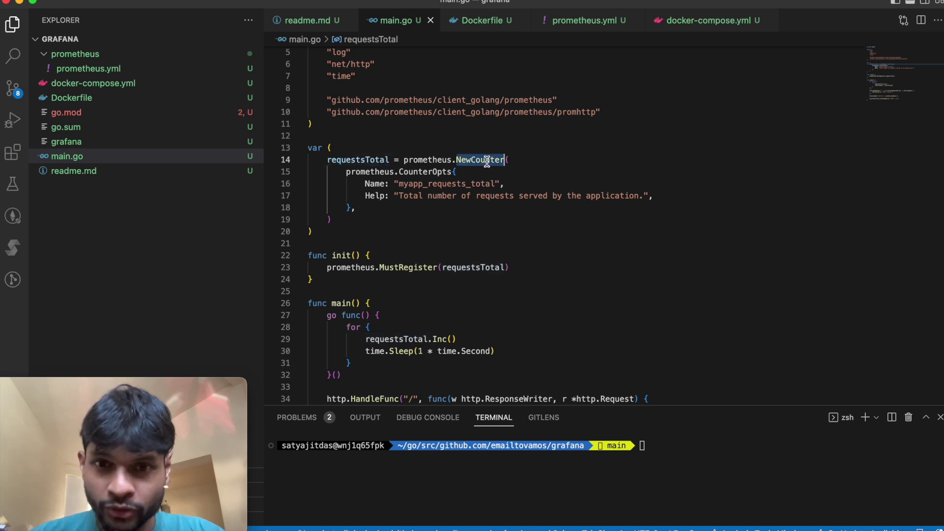
pyautogui.click(355, 162)
pyautogui.doubleClick(425, 193)
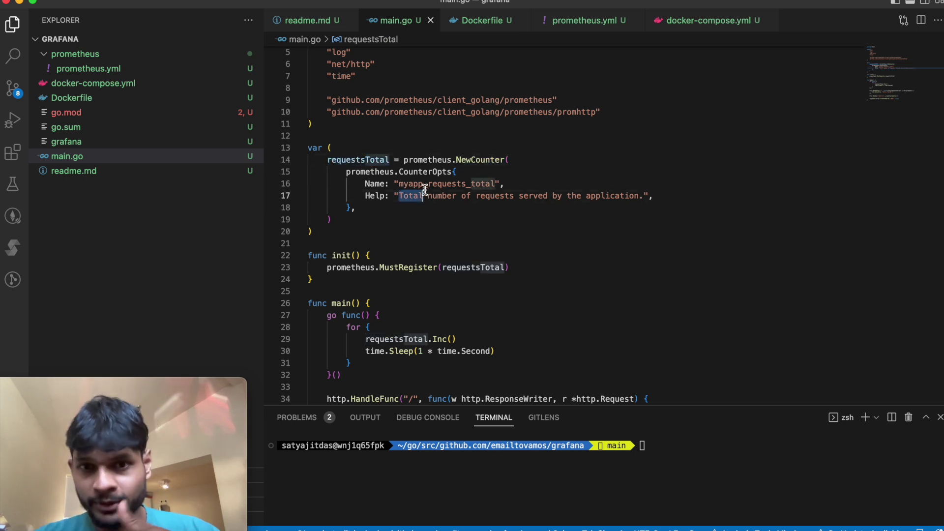
pyautogui.doubleClick(441, 185)
pyautogui.click(509, 184)
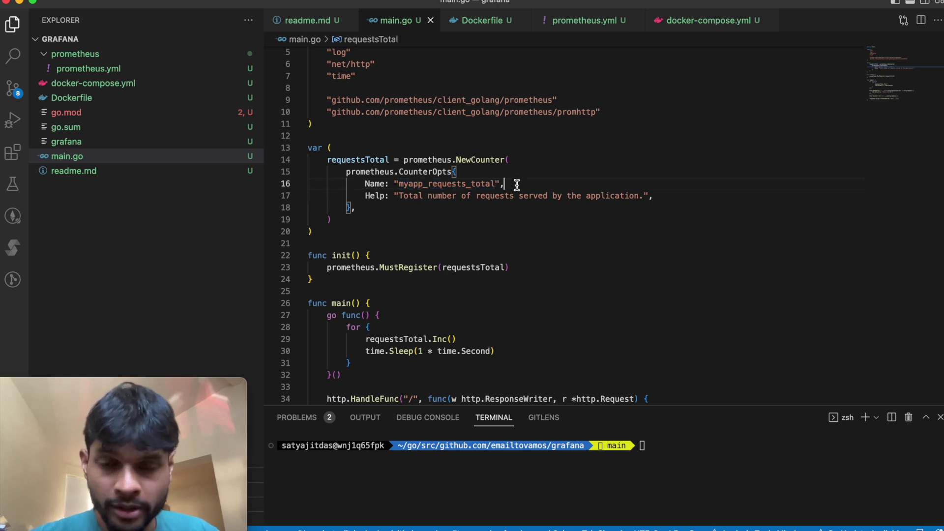
pyautogui.doubleClick(462, 184)
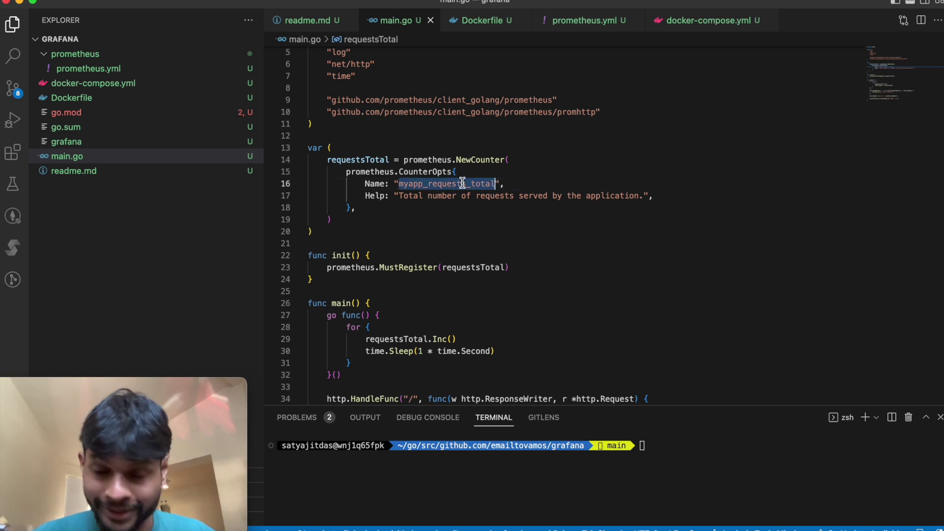
pyautogui.click(488, 207)
pyautogui.doubleClick(363, 159)
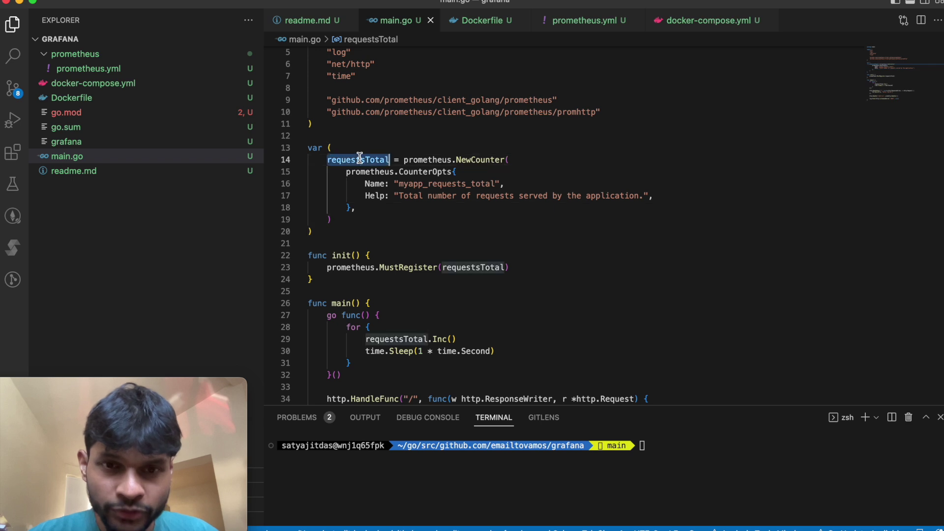
# Step: Point out the counter's Inc call and the prometheus.MustRegister registration in init
pyautogui.scroll(-5, 449, 217)
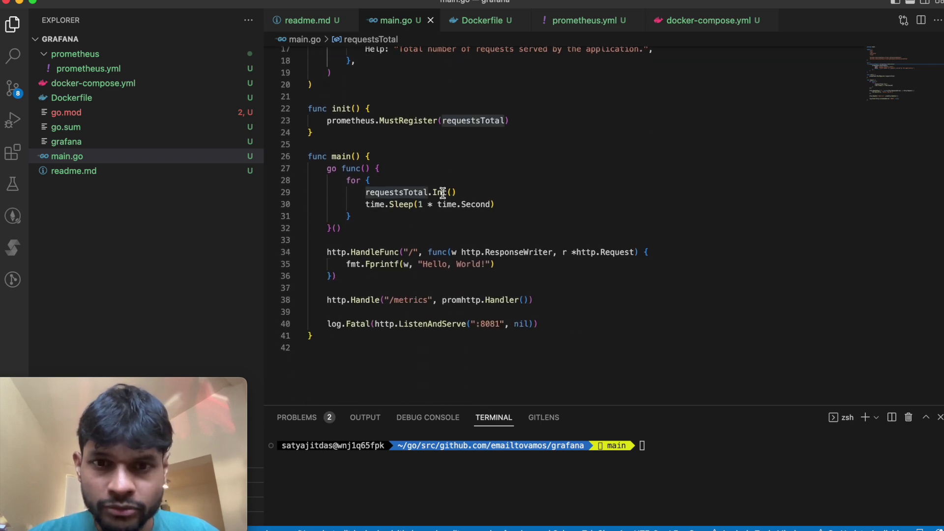
pyautogui.click(443, 192)
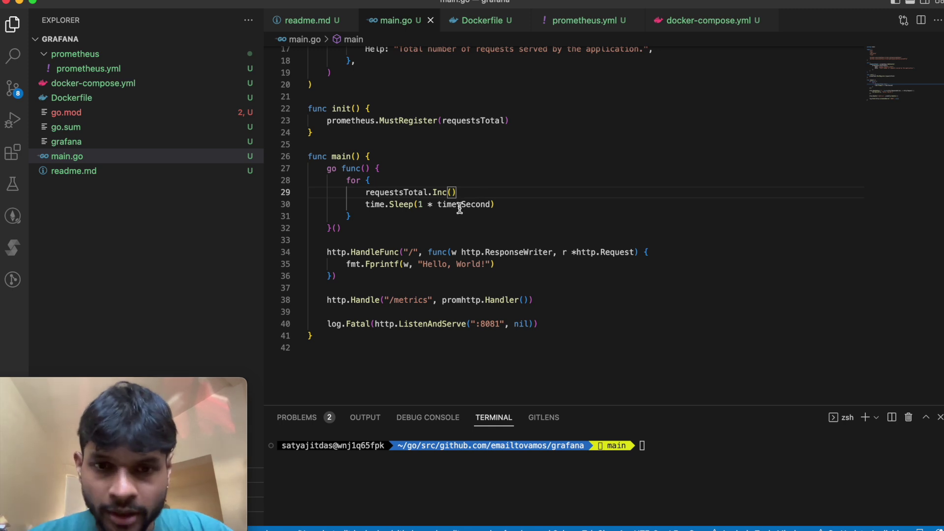
pyautogui.doubleClick(439, 193)
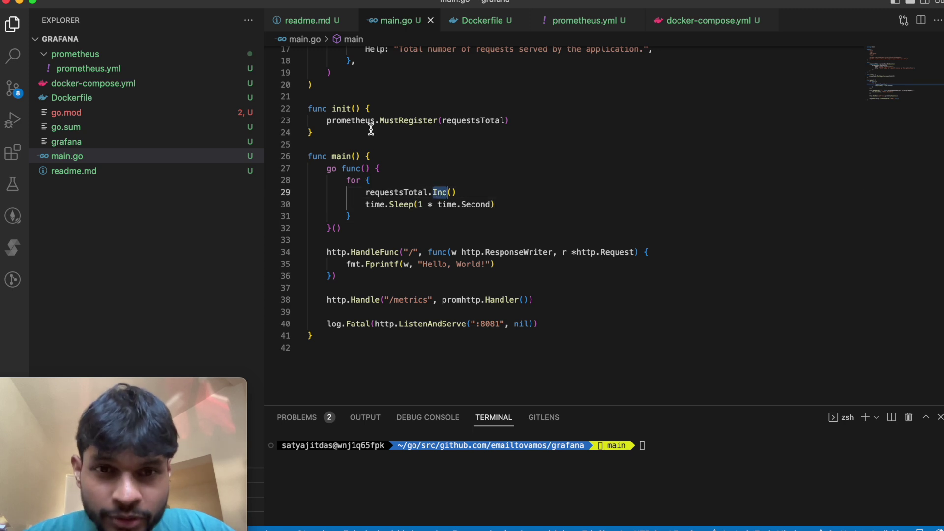
pyautogui.doubleClick(421, 123)
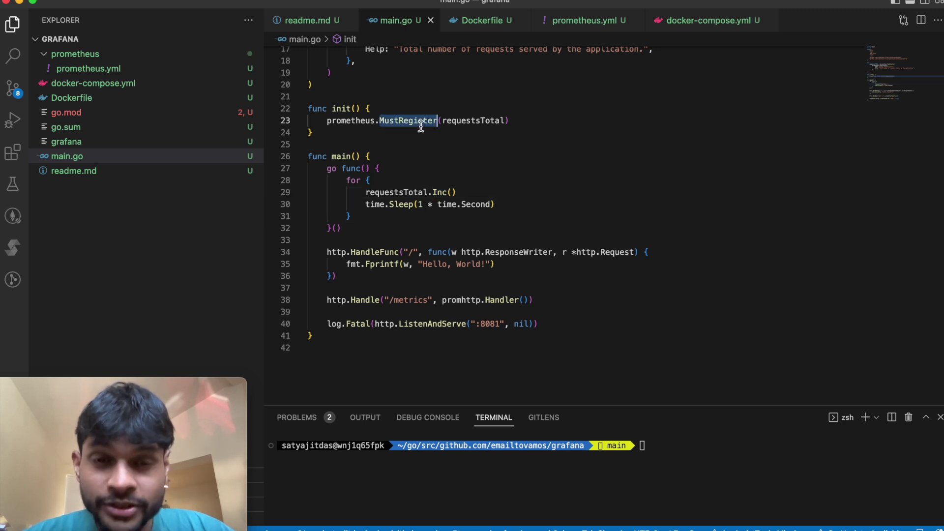
pyautogui.doubleClick(345, 120)
pyautogui.doubleClick(405, 122)
pyautogui.click(470, 121)
pyautogui.scroll(-4, 442, 172)
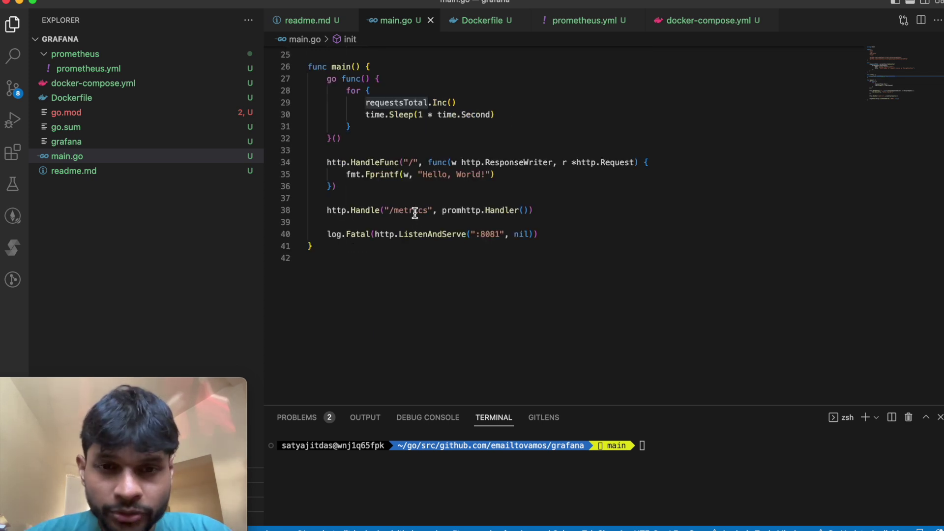
# Step: Highlight the /metrics endpoint path, the counter definition and its increment loop
pyautogui.doubleClick(414, 211)
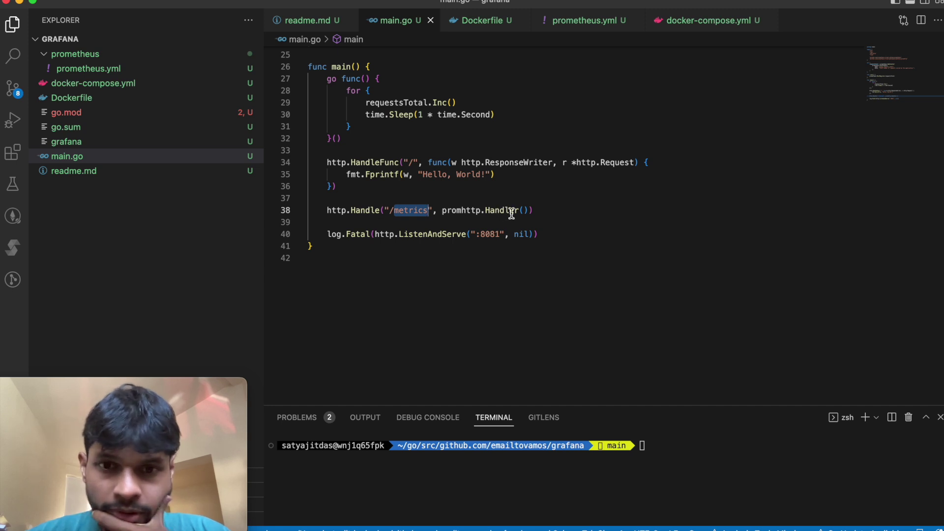
pyautogui.click(550, 212)
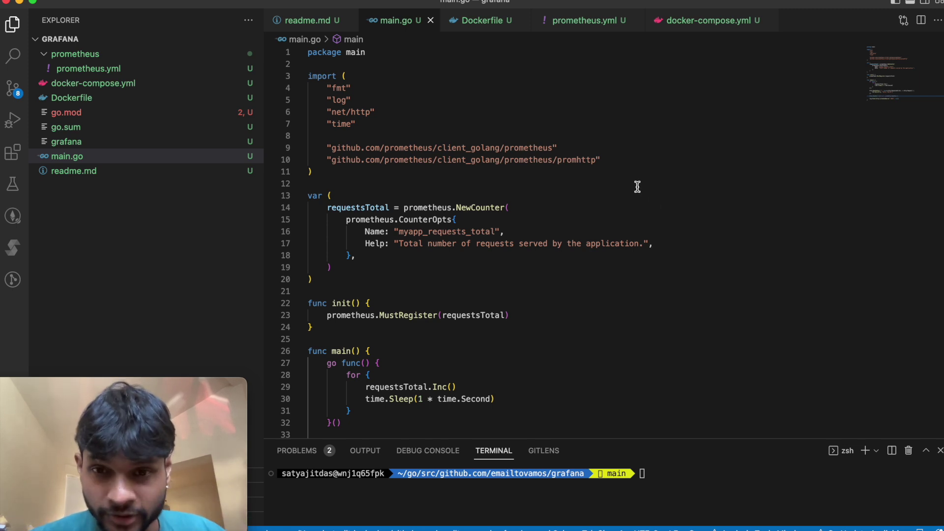
pyautogui.scroll(-1, 636, 186)
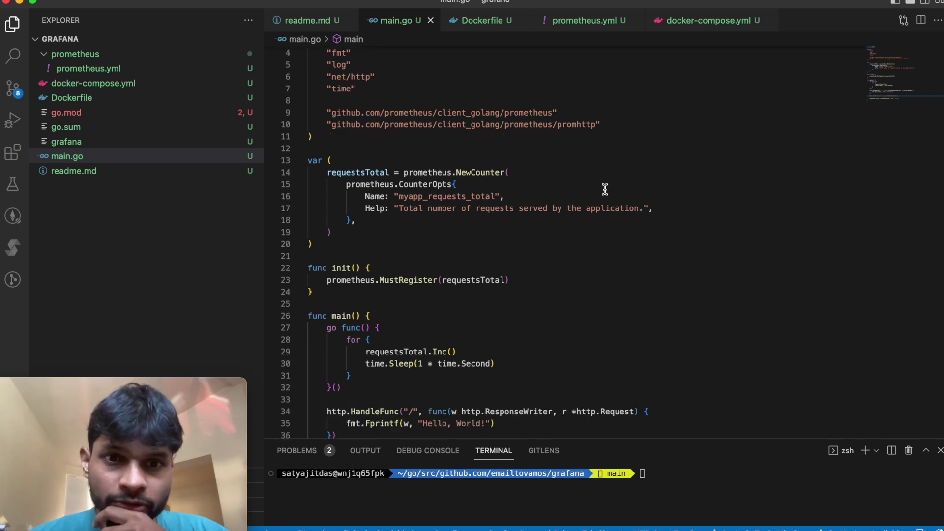
pyautogui.doubleClick(363, 171)
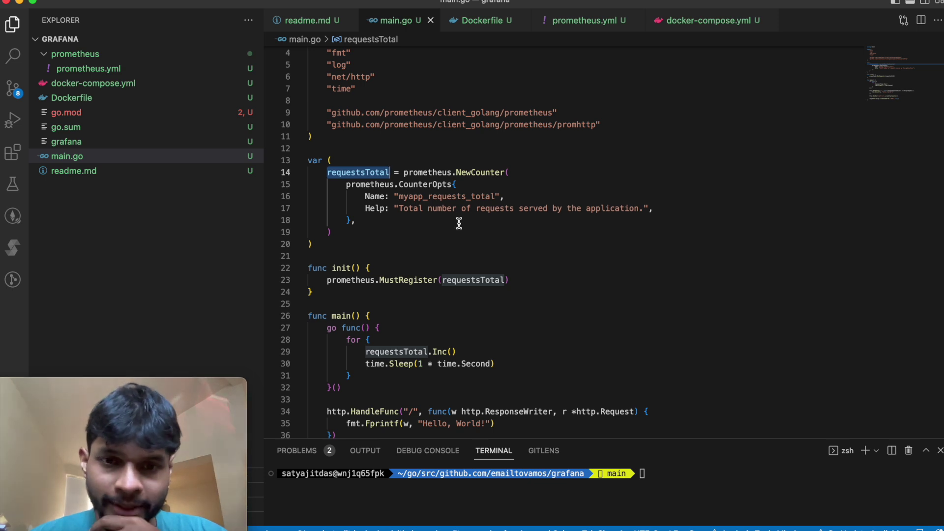
pyautogui.scroll(-4, 494, 182)
pyautogui.click(410, 216)
pyautogui.doubleClick(411, 216)
# Step: Emphasise MustRegister in init and the Handle call serving the /metrics endpoint
pyautogui.doubleClick(408, 144)
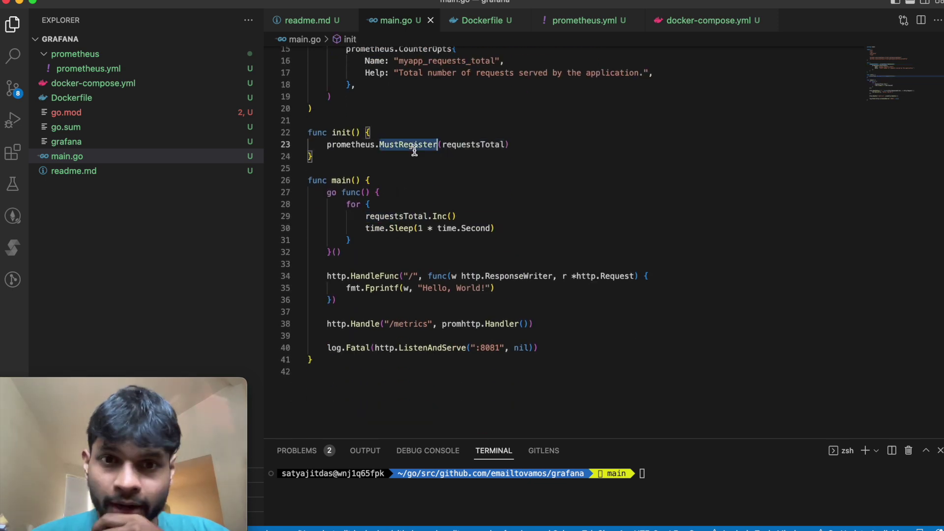
pyautogui.doubleClick(367, 325)
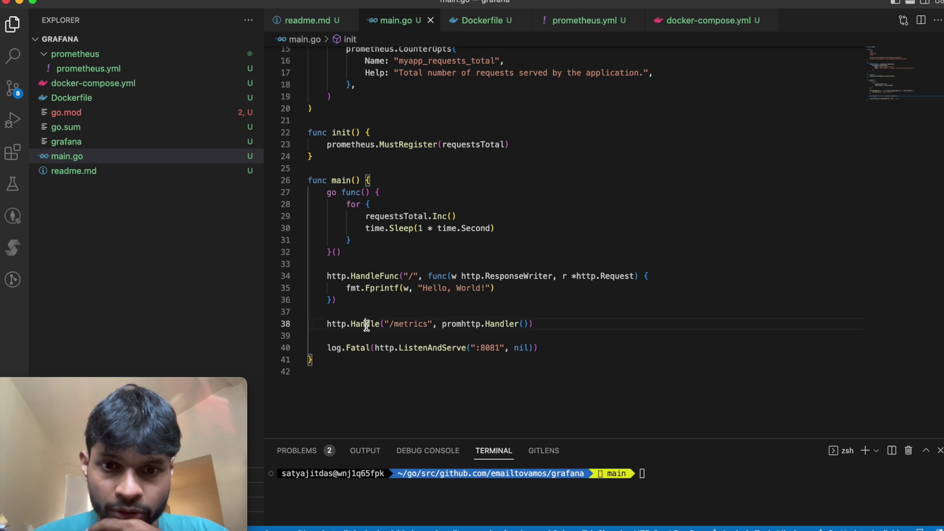
pyautogui.doubleClick(411, 325)
pyautogui.click(493, 301)
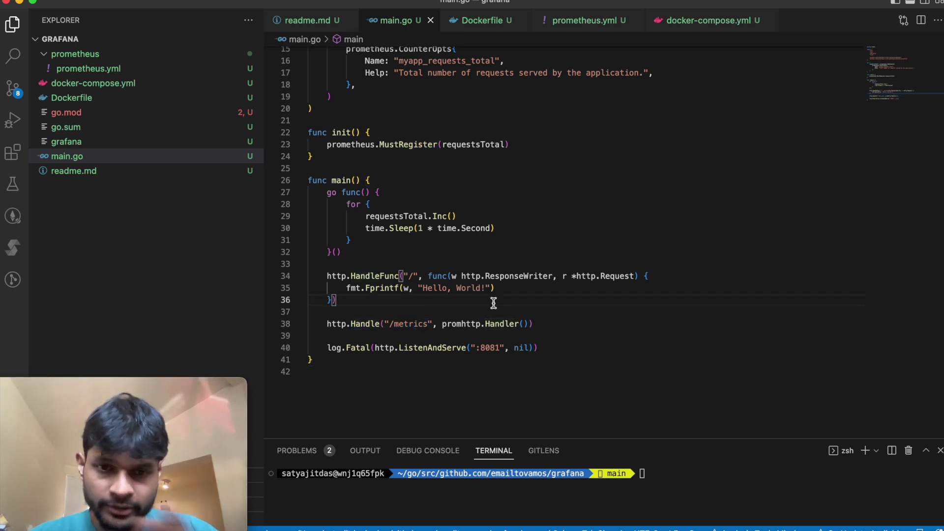
pyautogui.doubleClick(417, 324)
pyautogui.click(450, 315)
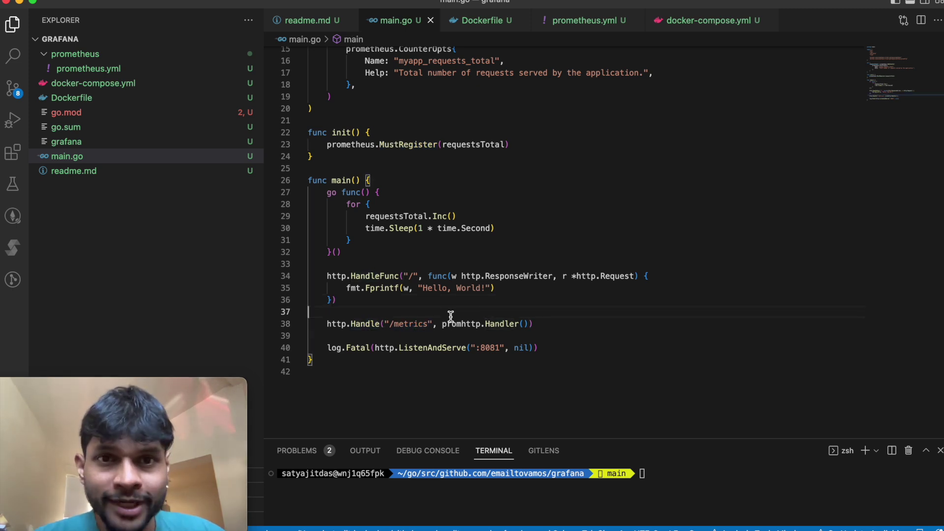
pyautogui.scroll(5, 467, 220)
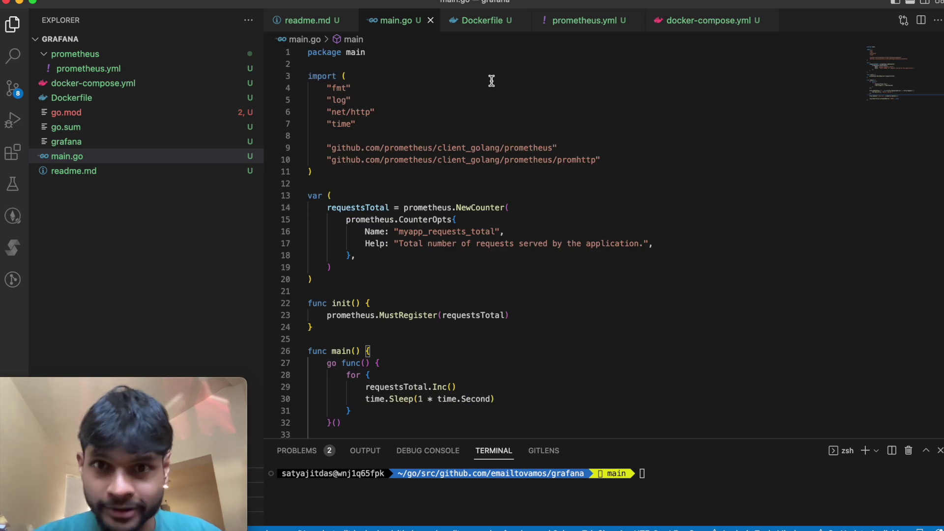
# Step: In the Dockerfile, highlight the golang:latest base image, the go build step and CMD running main
pyautogui.click(476, 22)
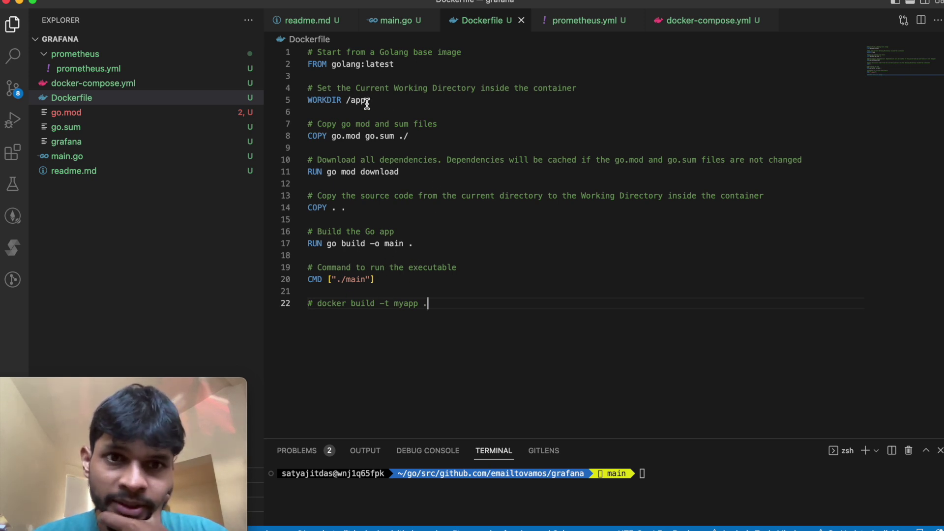
pyautogui.doubleClick(352, 65)
pyautogui.doubleClick(381, 65)
pyautogui.doubleClick(351, 65)
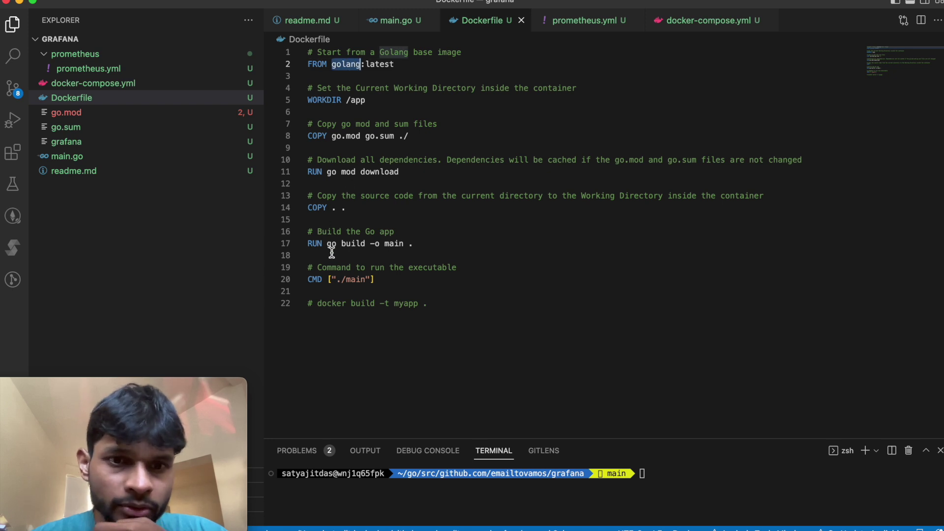
pyautogui.doubleClick(350, 243)
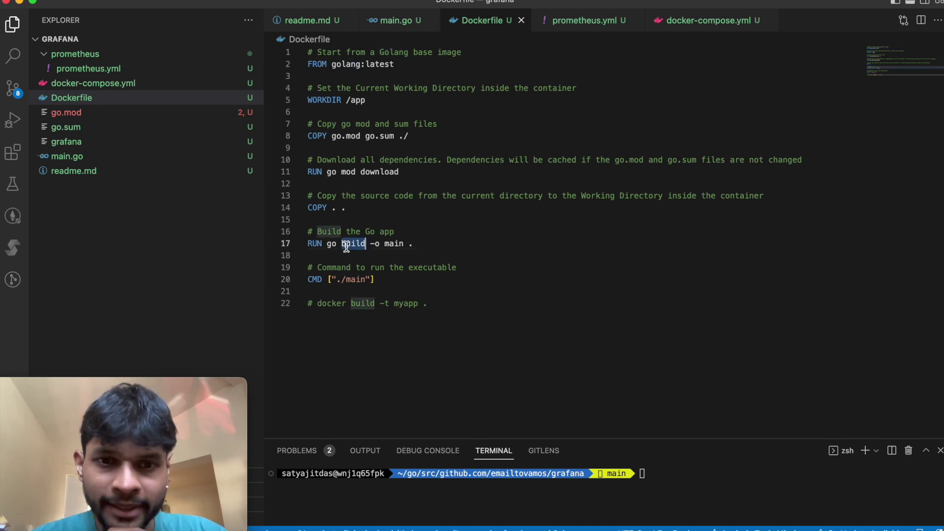
pyautogui.doubleClick(317, 279)
pyautogui.doubleClick(355, 279)
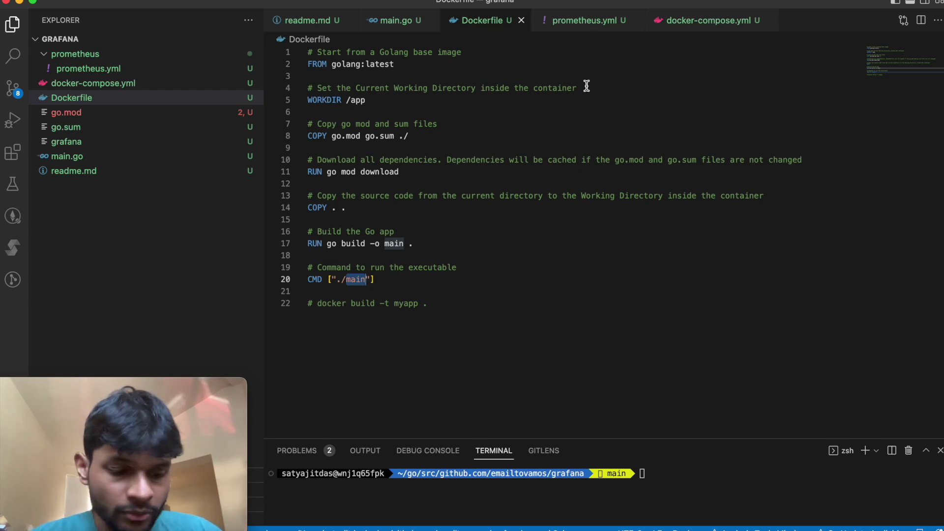
pyautogui.click(590, 24)
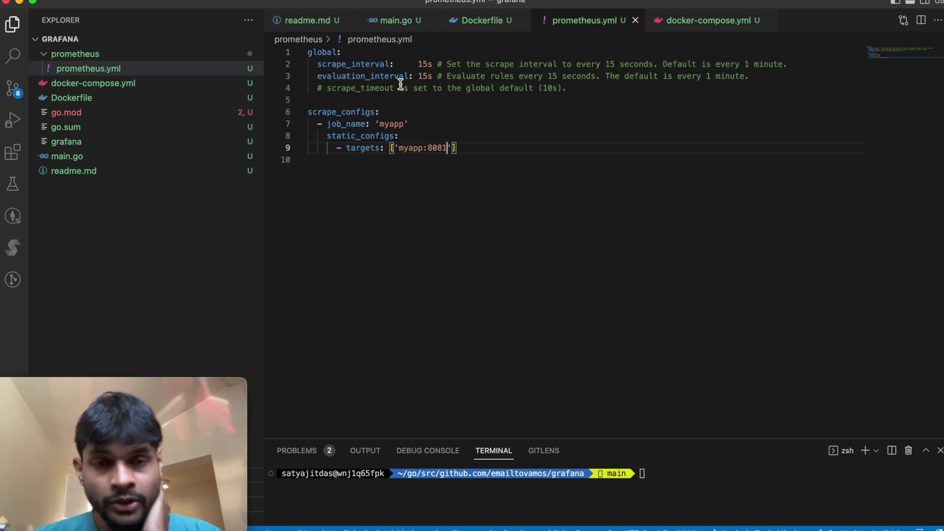
# Step: Highlight prometheus.yml's global scrape_interval and evaluation_interval settings and the scrape_configs section
pyautogui.moveTo(477, 149); pyautogui.dragTo(303, 52)
pyautogui.click(358, 179)
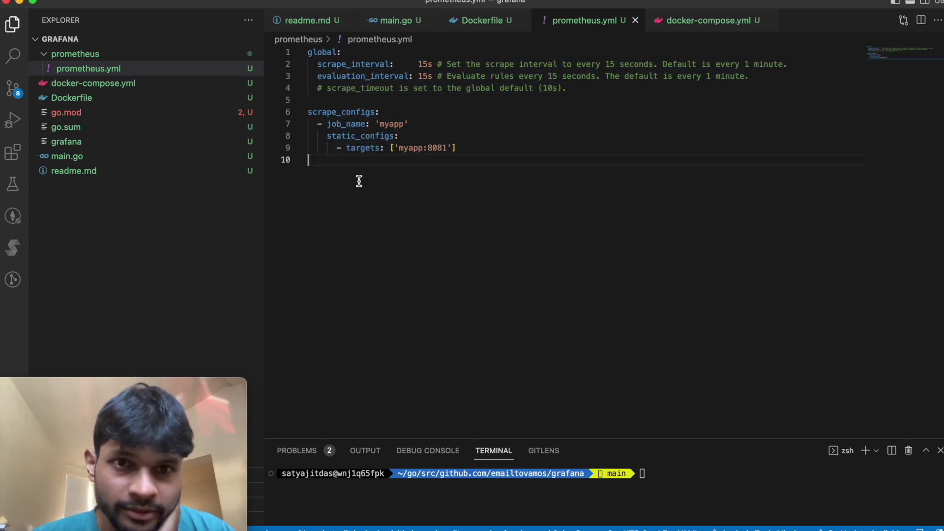
pyautogui.doubleClick(365, 64)
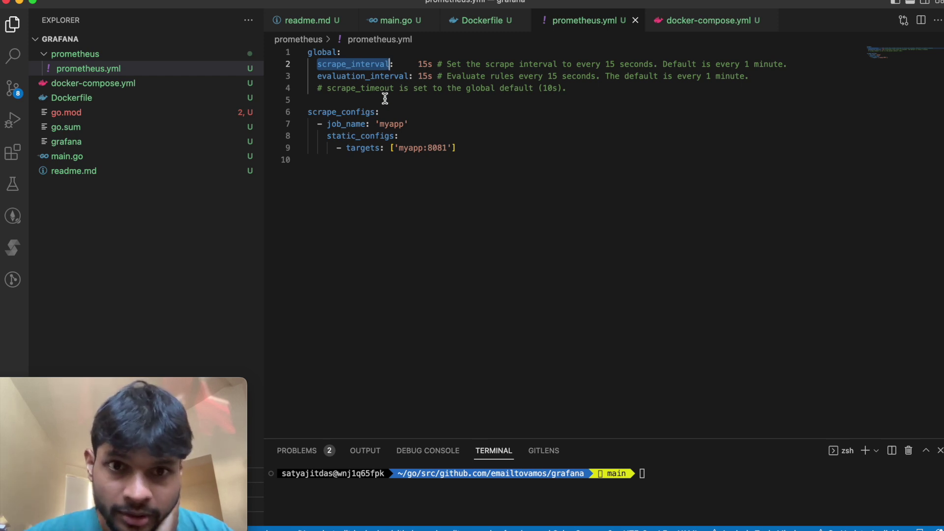
pyautogui.click(361, 76)
pyautogui.doubleClick(361, 77)
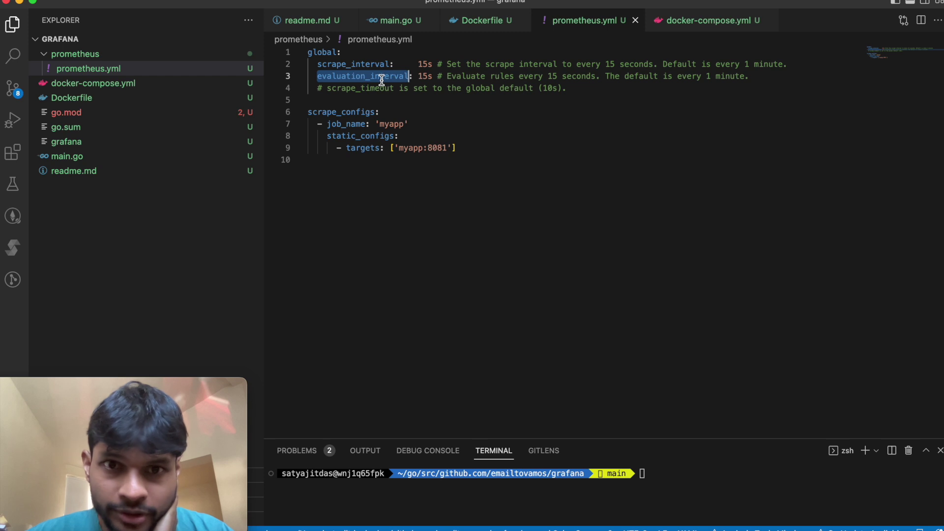
pyautogui.doubleClick(337, 112)
# Step: Point out the 'myapp' job_name and its single target myapp:8081
pyautogui.click(348, 124)
pyautogui.doubleClick(348, 124)
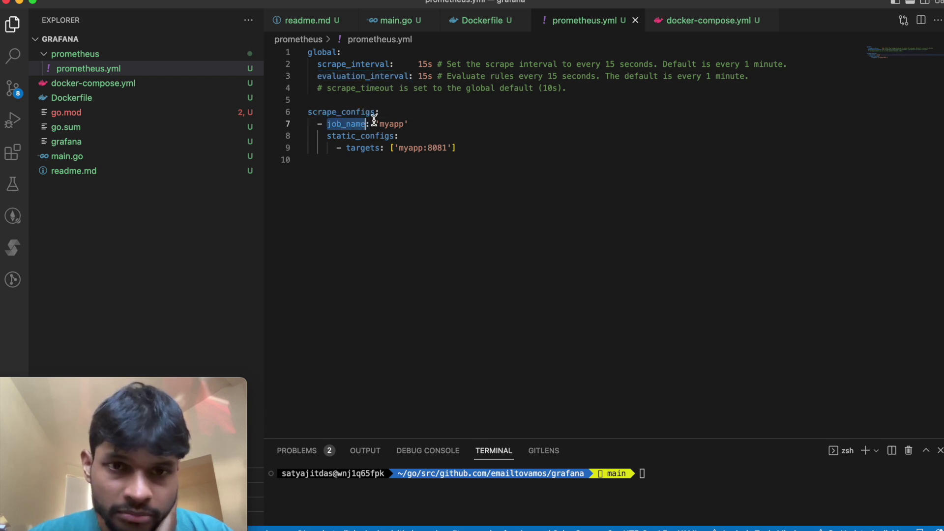
pyautogui.doubleClick(389, 124)
pyautogui.doubleClick(363, 149)
pyautogui.doubleClick(413, 149)
pyautogui.doubleClick(438, 147)
pyautogui.moveTo(399, 148); pyautogui.dragTo(452, 147)
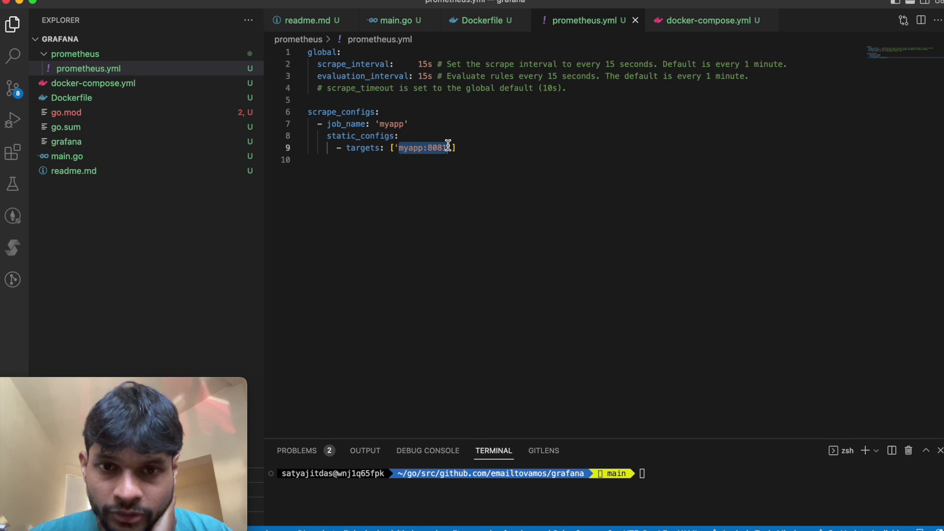
pyautogui.doubleClick(411, 148)
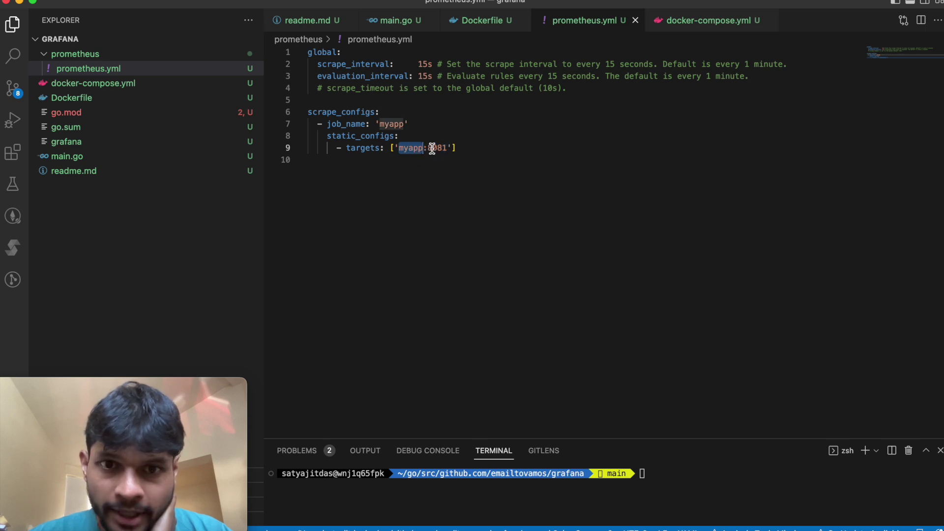
pyautogui.doubleClick(434, 148)
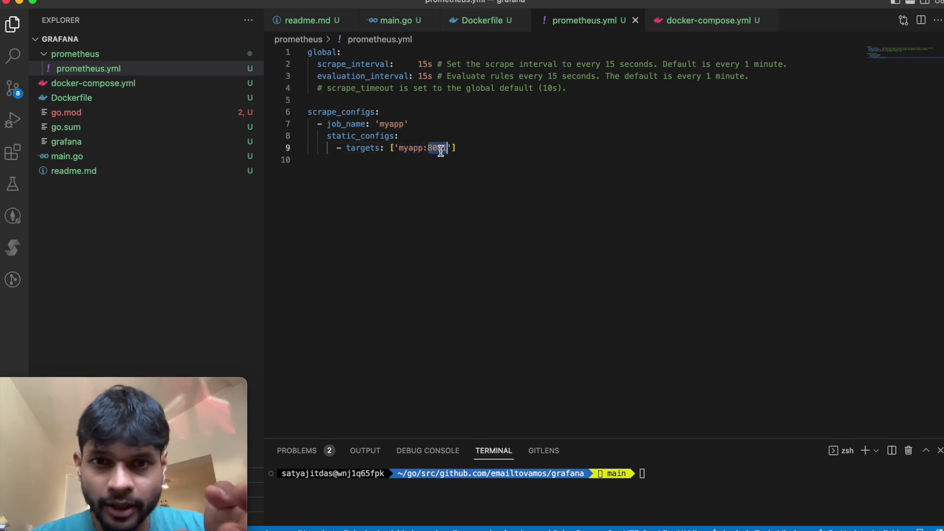
pyautogui.click(470, 150)
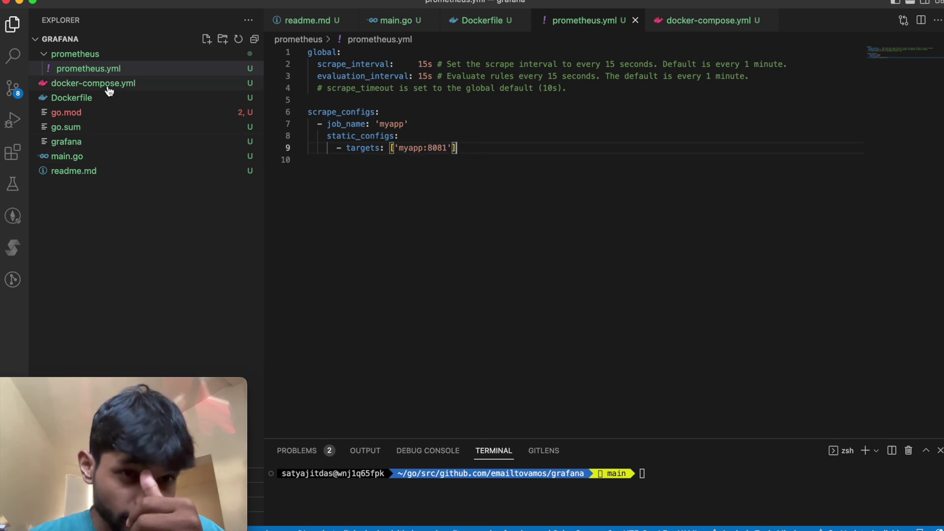
pyautogui.click(131, 57)
pyautogui.click(131, 57)
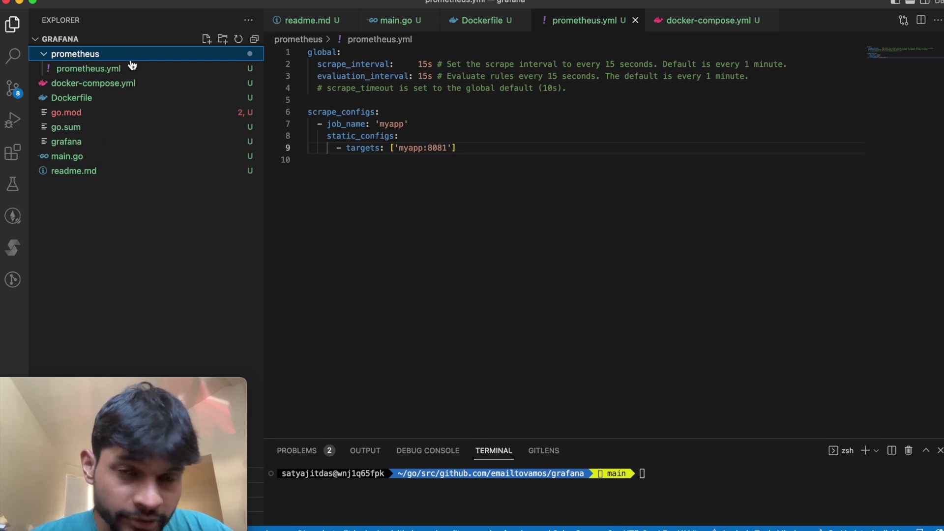
# Step: In docker-compose.yml, point out the services block with prometheus, grafana and myapp
pyautogui.click(721, 22)
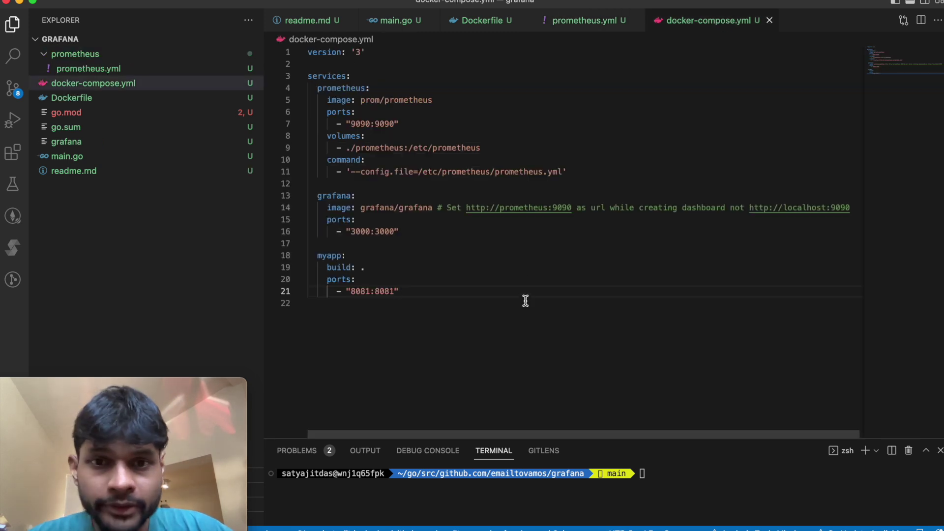
pyautogui.click(558, 147)
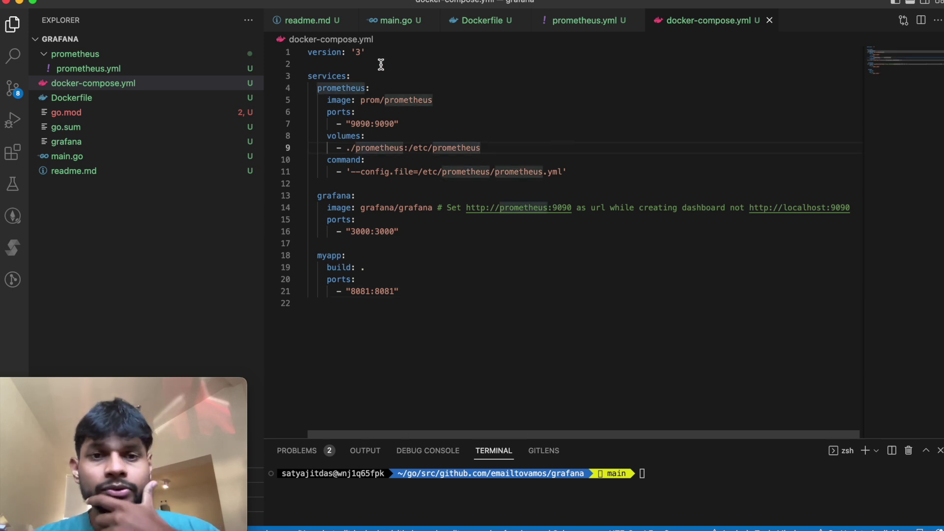
pyautogui.click(390, 76)
pyautogui.click(342, 100)
pyautogui.doubleClick(332, 78)
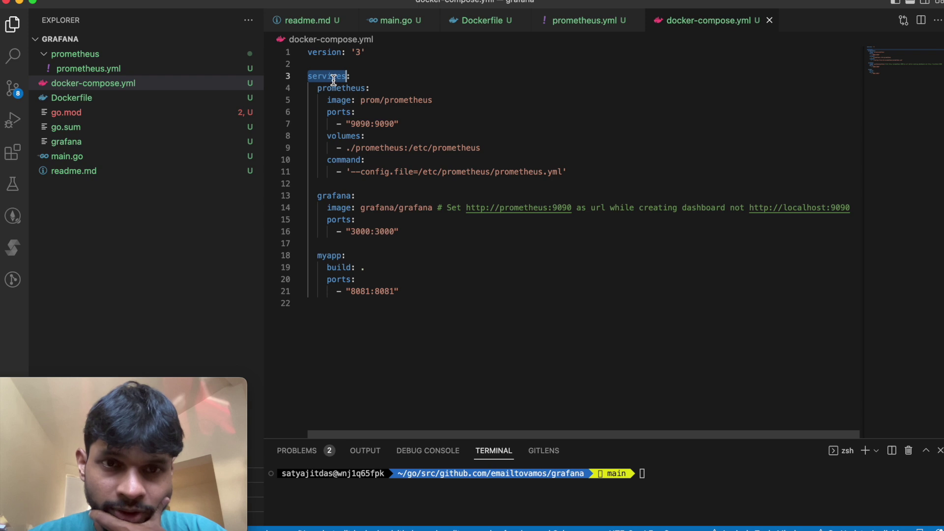
pyautogui.doubleClick(339, 88)
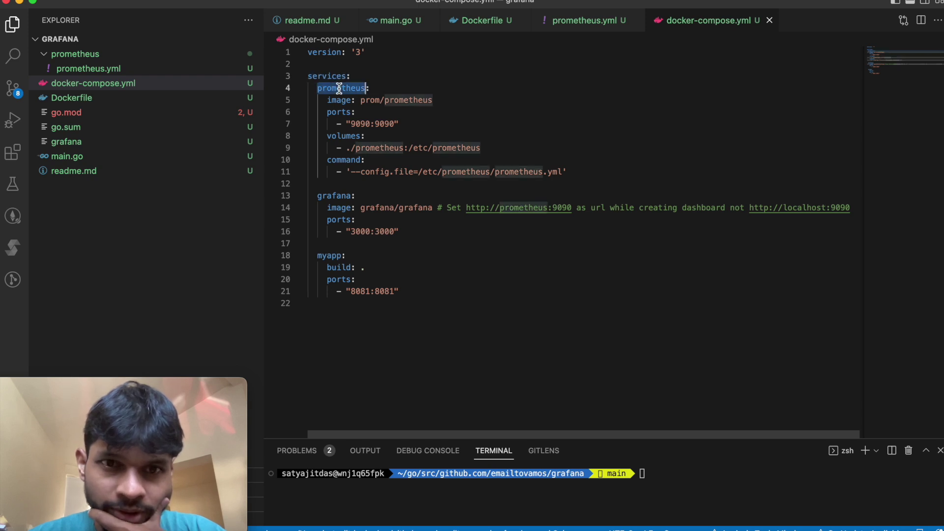
pyautogui.doubleClick(333, 195)
pyautogui.doubleClick(334, 255)
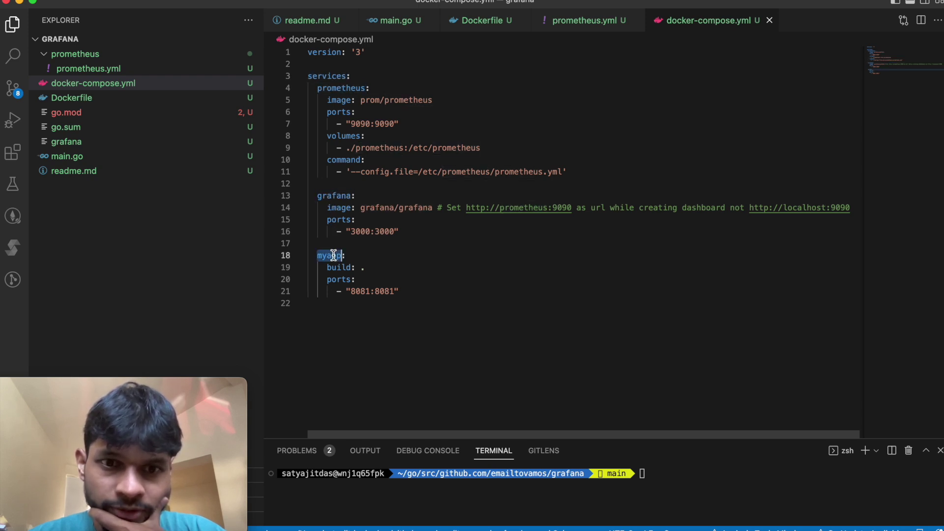
pyautogui.doubleClick(346, 89)
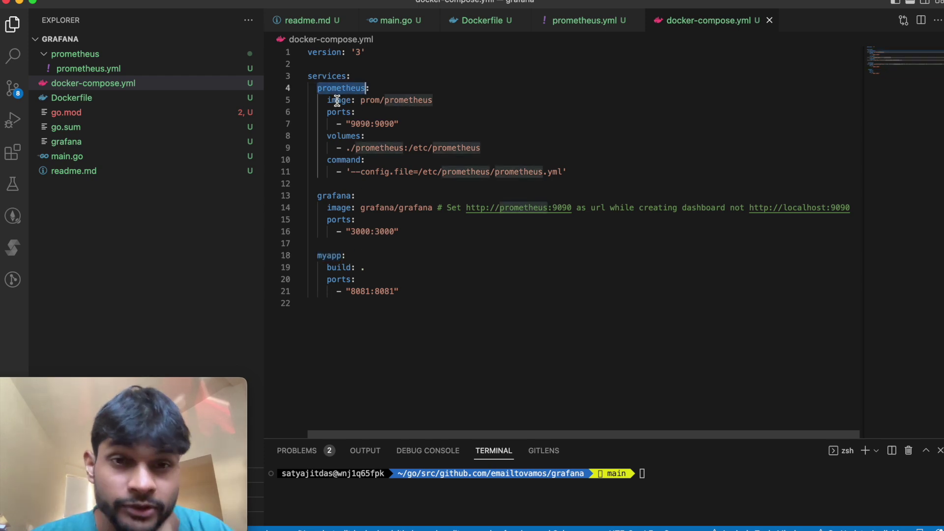
# Step: Highlight the prometheus service's prom/prometheus image, 9090 port, volumes and command keys
pyautogui.doubleClick(337, 101)
pyautogui.doubleClick(371, 101)
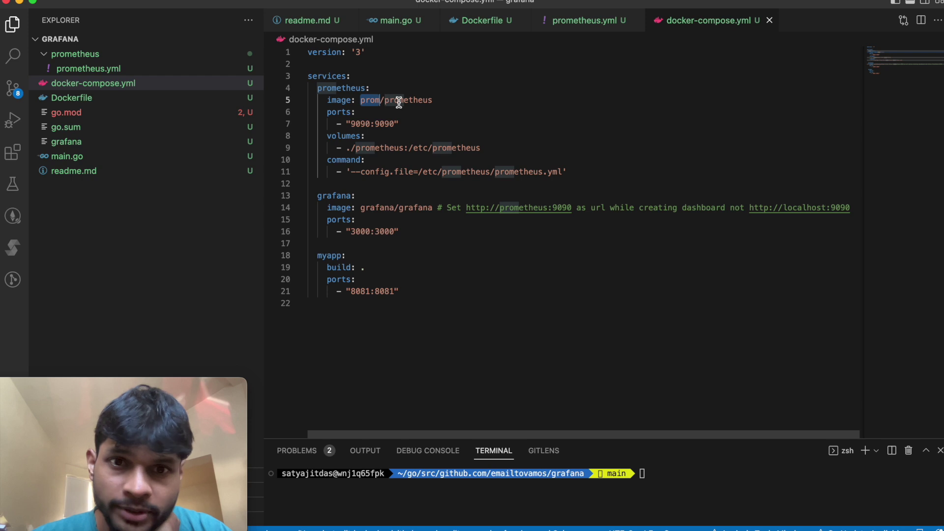
pyautogui.doubleClick(398, 101)
pyautogui.doubleClick(372, 101)
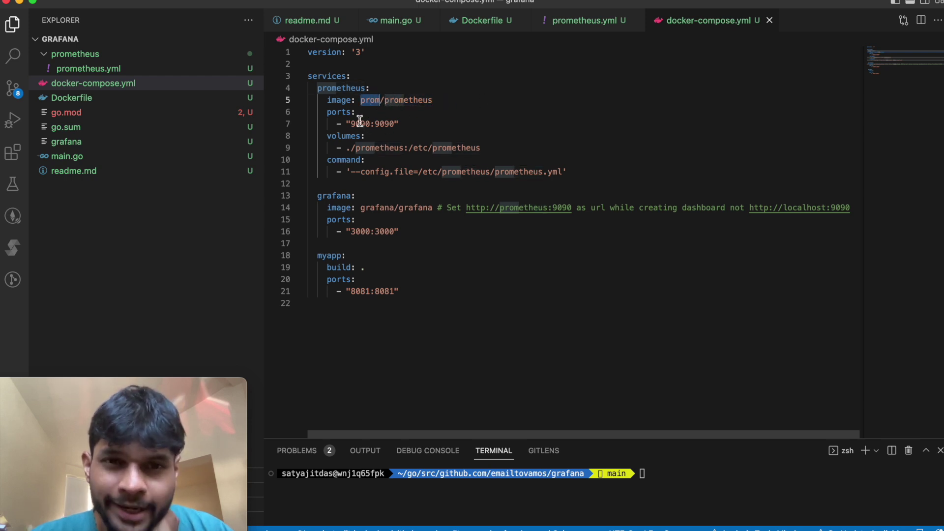
pyautogui.doubleClick(357, 123)
pyautogui.click(399, 123)
pyautogui.doubleClick(344, 136)
pyautogui.doubleClick(352, 160)
# Step: Explain the config.file argument and the prometheus folder mounted to /etc/prometheus
pyautogui.moveTo(361, 172); pyautogui.dragTo(560, 171)
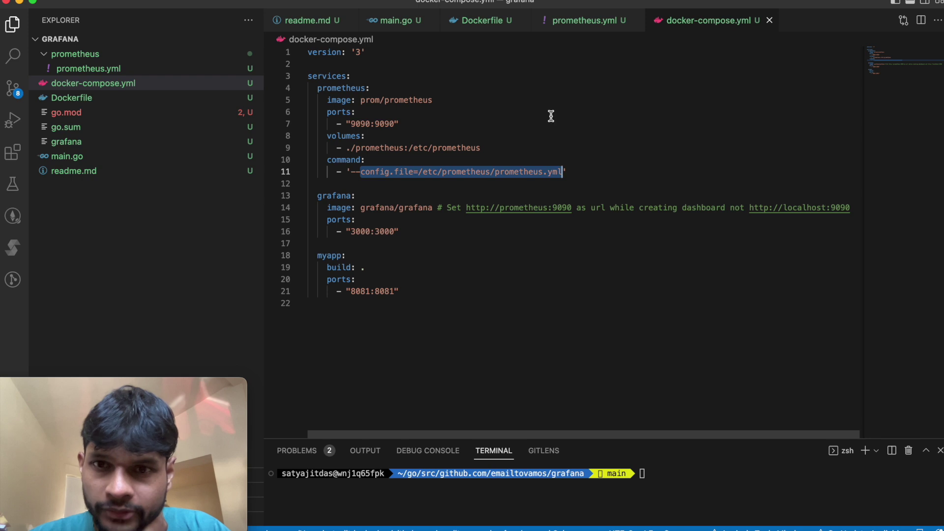
pyautogui.click(341, 136)
pyautogui.doubleClick(341, 136)
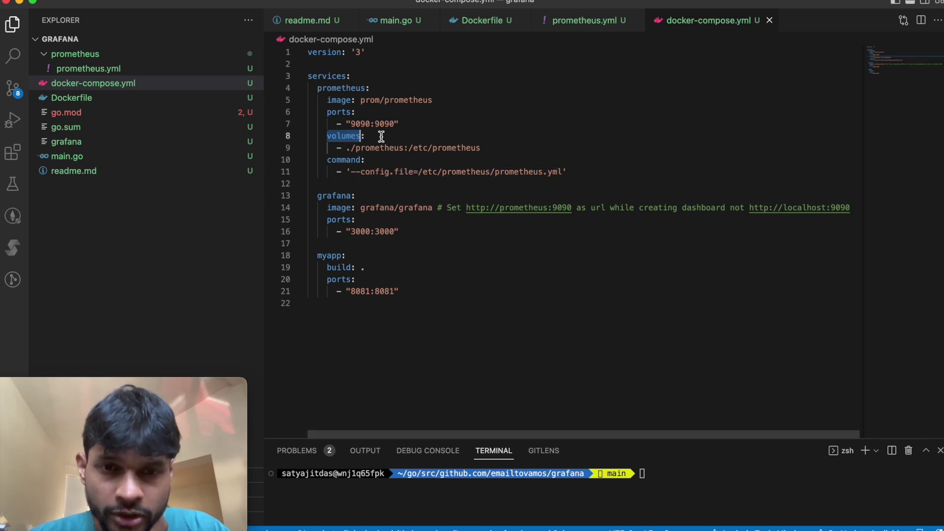
pyautogui.doubleClick(383, 147)
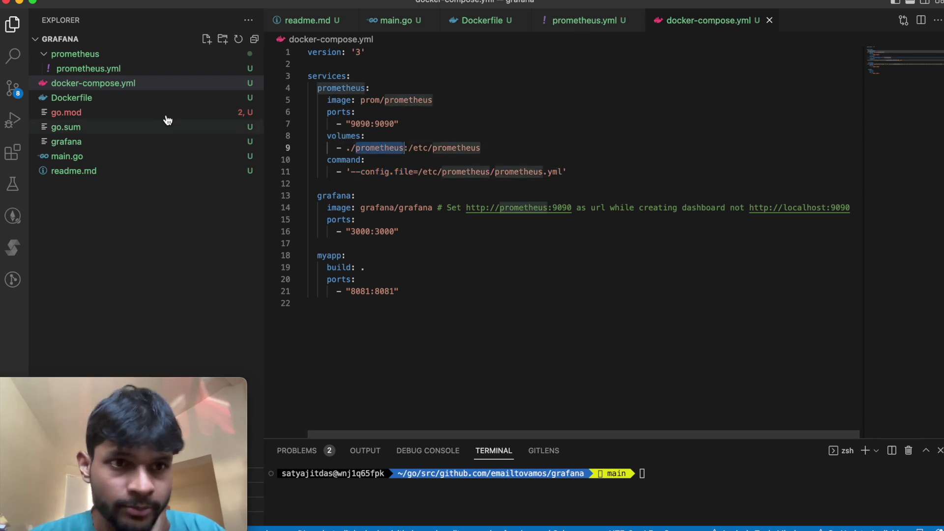
pyautogui.press('super+shift+e')
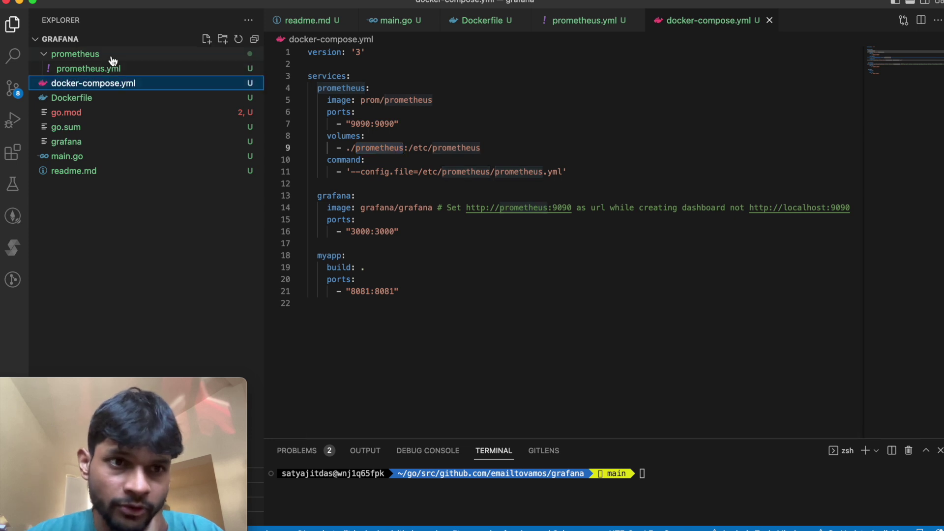
pyautogui.press('Up')
pyautogui.press('Up')
pyautogui.moveTo(414, 150); pyautogui.dragTo(479, 147)
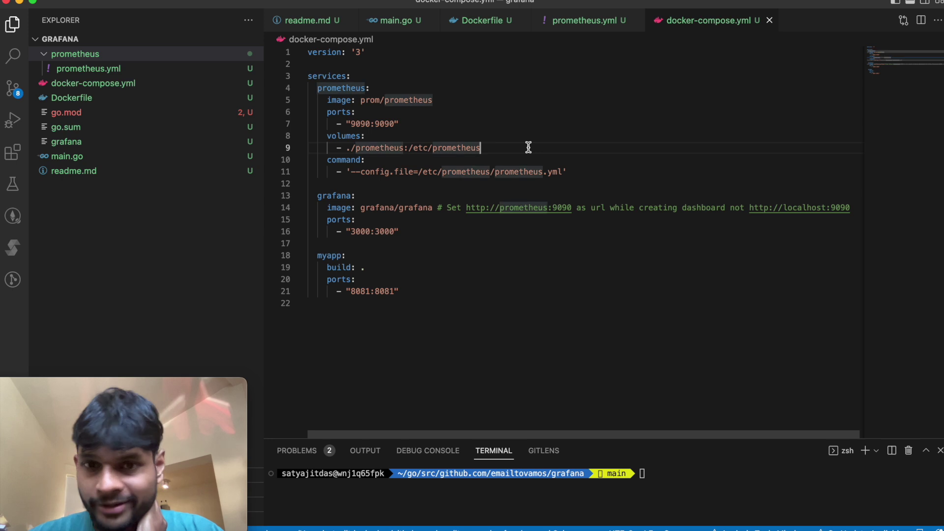
# Step: Highlight grafana's image and ports, then myapp's local build and 8081:8081 port mapping
pyautogui.doubleClick(327, 196)
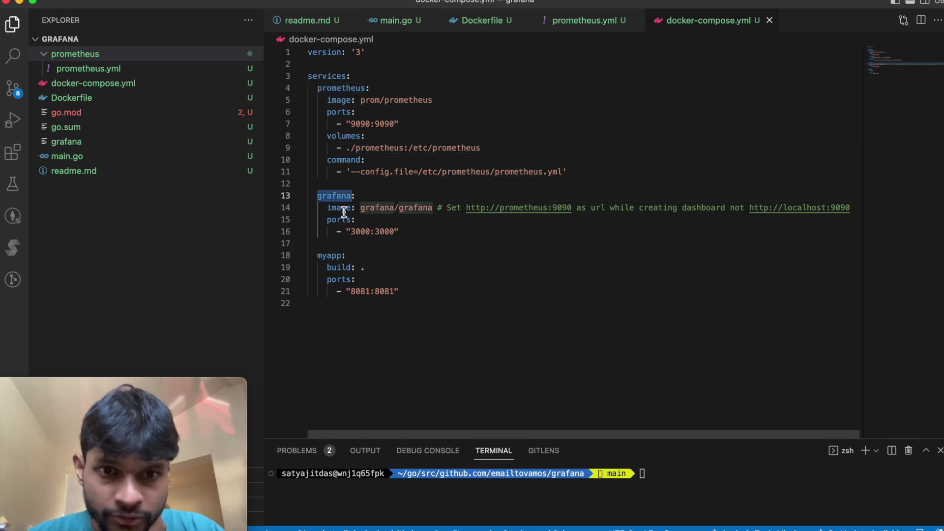
pyautogui.doubleClick(343, 208)
pyautogui.doubleClick(339, 219)
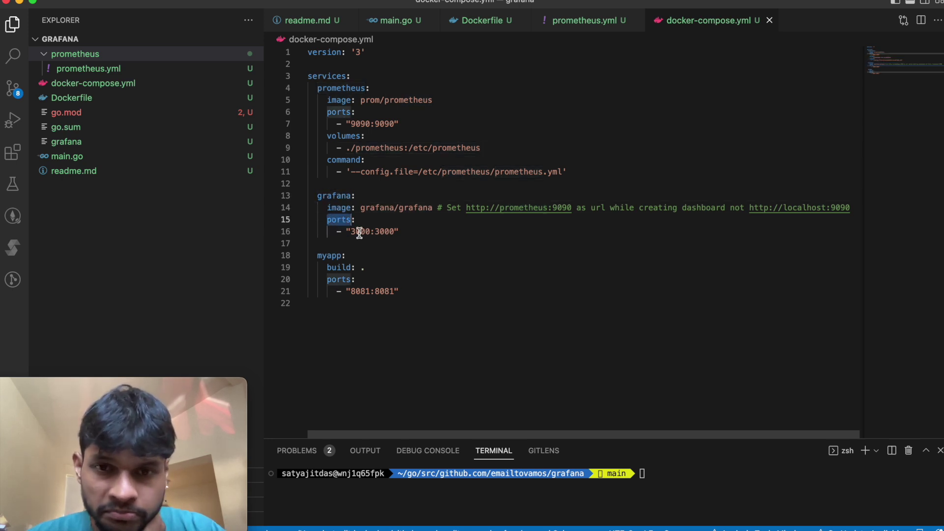
pyautogui.doubleClick(329, 255)
pyautogui.doubleClick(338, 268)
pyautogui.click(366, 268)
pyautogui.click(358, 291)
pyautogui.click(384, 291)
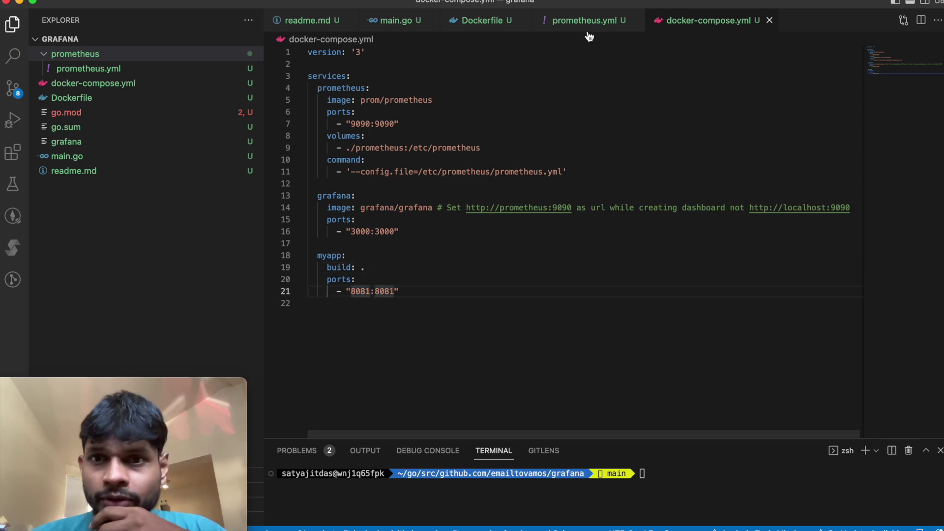
pyautogui.click(482, 27)
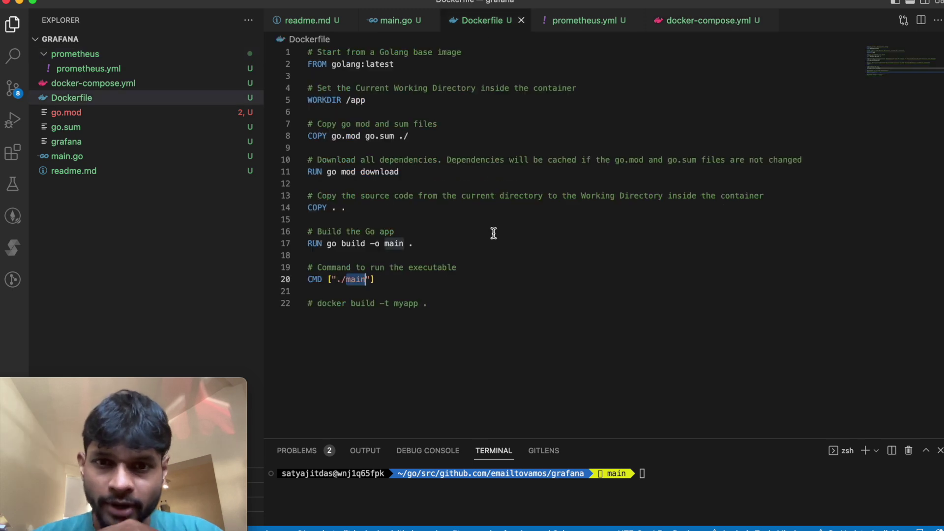
pyautogui.click(319, 305)
pyautogui.moveTo(319, 306); pyautogui.dragTo(431, 303)
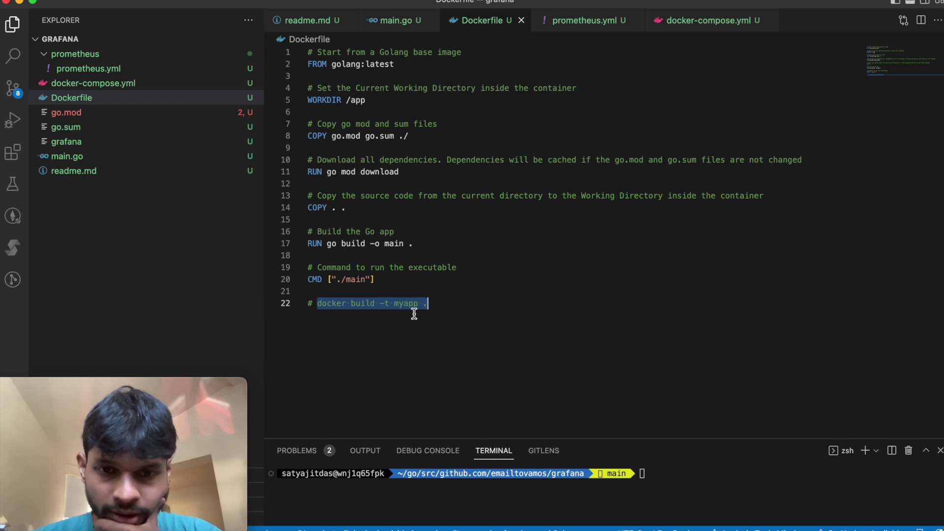
pyautogui.click(412, 308)
pyautogui.click(432, 309)
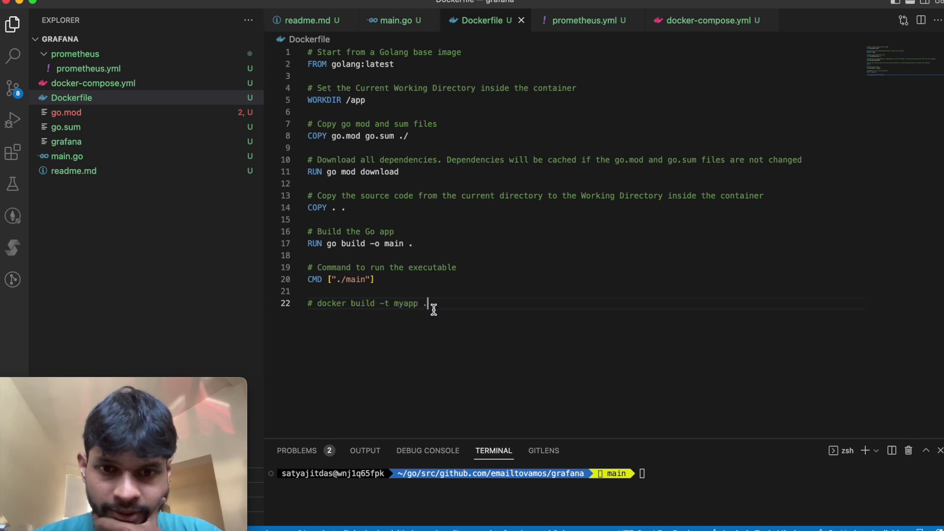
pyautogui.doubleClick(408, 305)
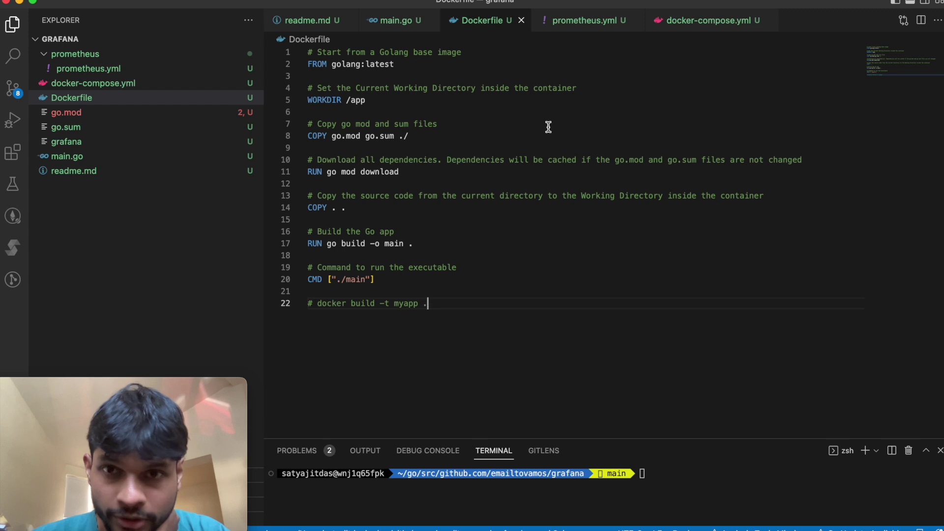
pyautogui.click(718, 31)
pyautogui.click(478, 269)
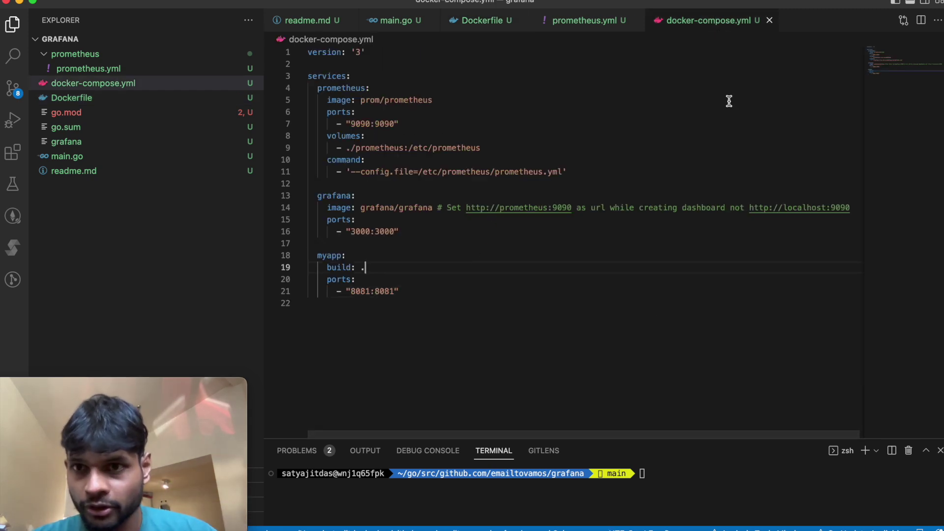
# Step: Run docker-compose in the terminal and enlarge the terminal panel to read the startup logs
pyautogui.click(710, 485)
pyautogui.write('docker-compose down')
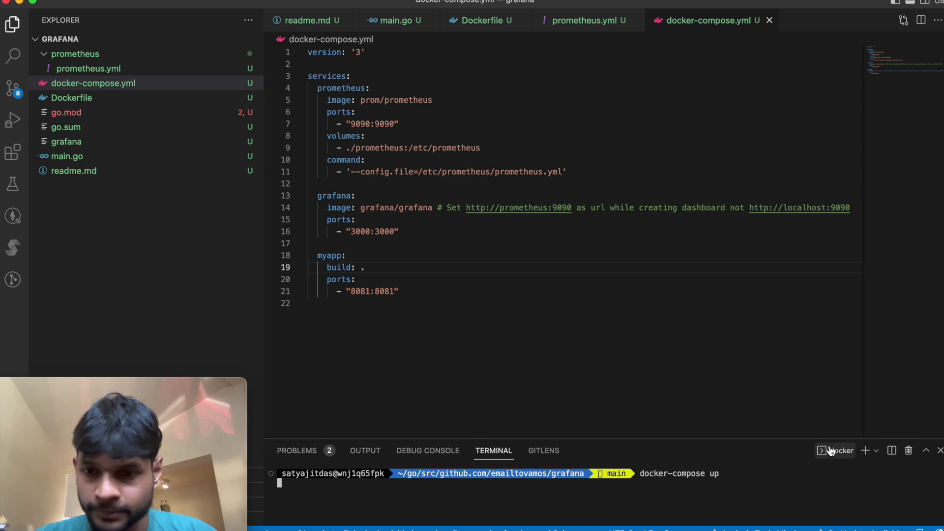
pyautogui.moveTo(789, 439); pyautogui.dragTo(788, 247)
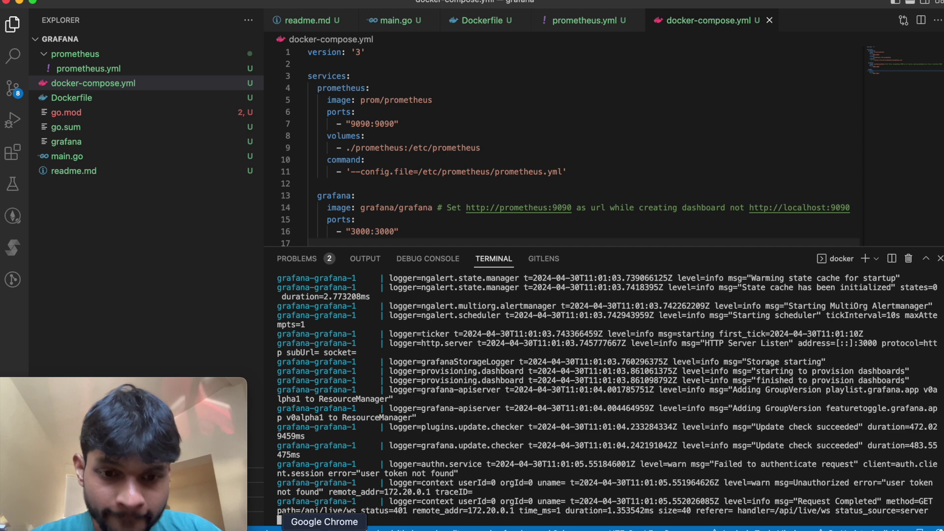
pyautogui.click(279, 520)
# Step: Navigate Chrome to the local Grafana at localhost:3000
pyautogui.doubleClick(282, 33)
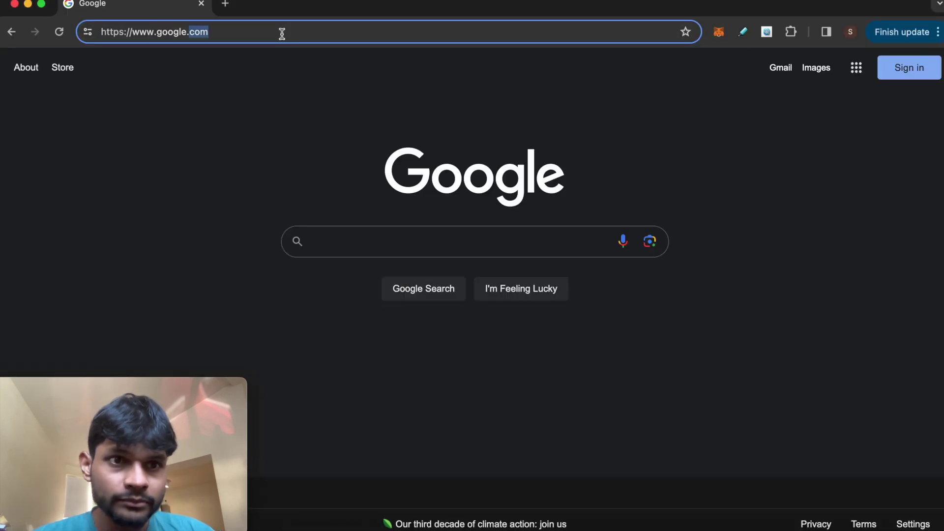
pyautogui.tripleClick(282, 33)
pyautogui.write('localhost:3000')
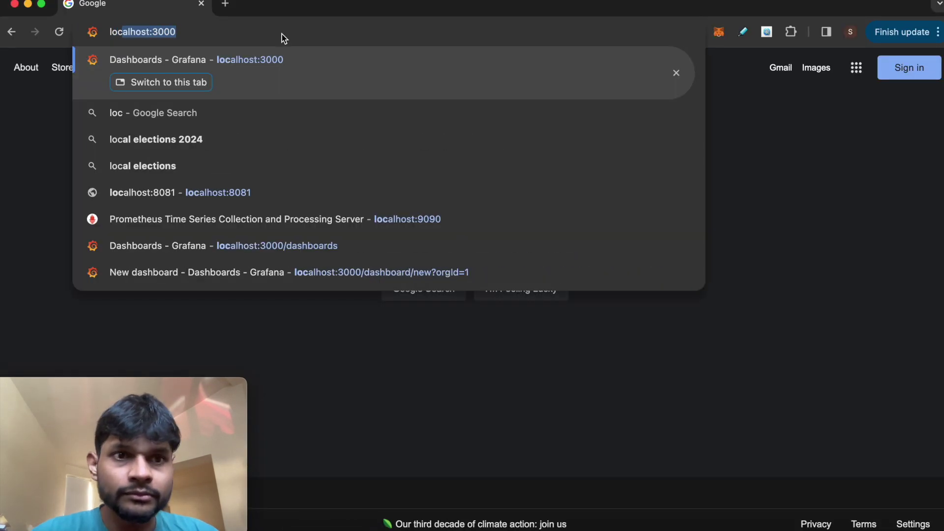
pyautogui.press('Return')
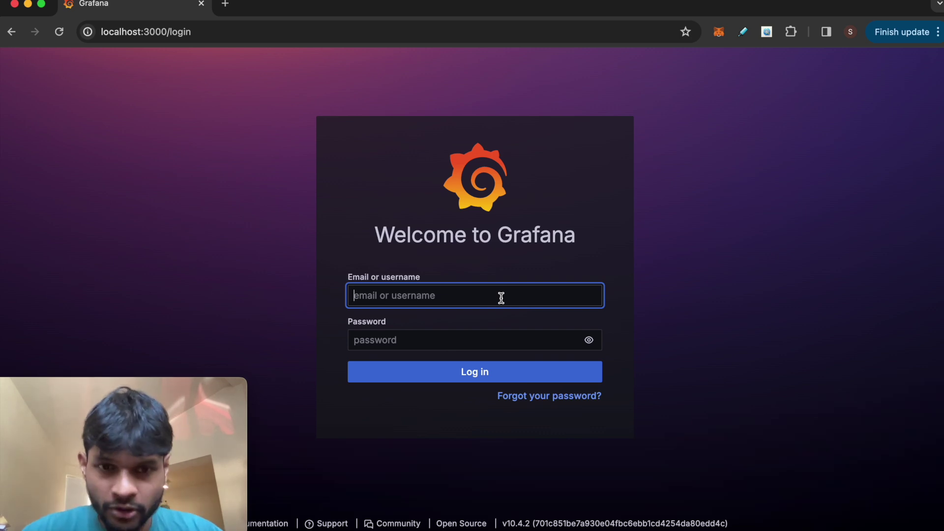
# Step: Log in with the admin username and password, dismiss Chrome's prompts, and skip the password update
pyautogui.write('admin')
pyautogui.click(481, 337)
pyautogui.write('ad')
pyautogui.click(491, 378)
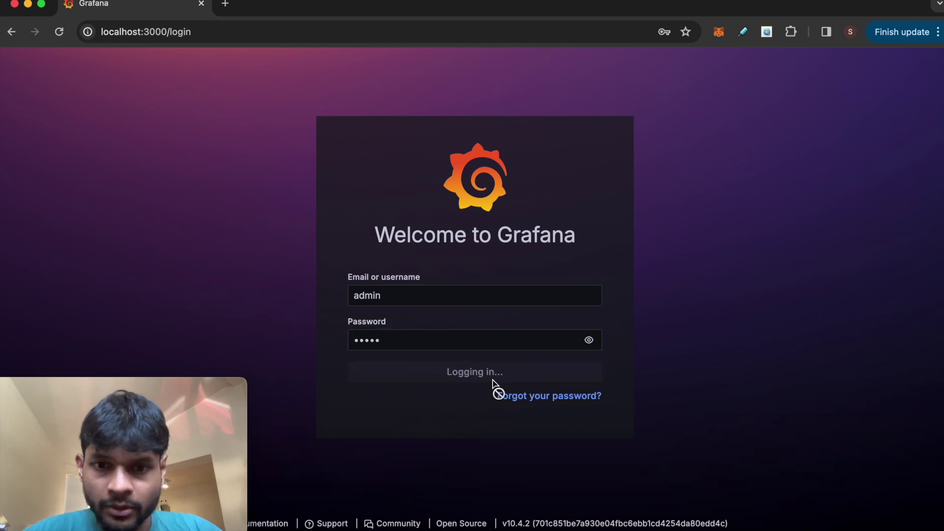
pyautogui.click(592, 221)
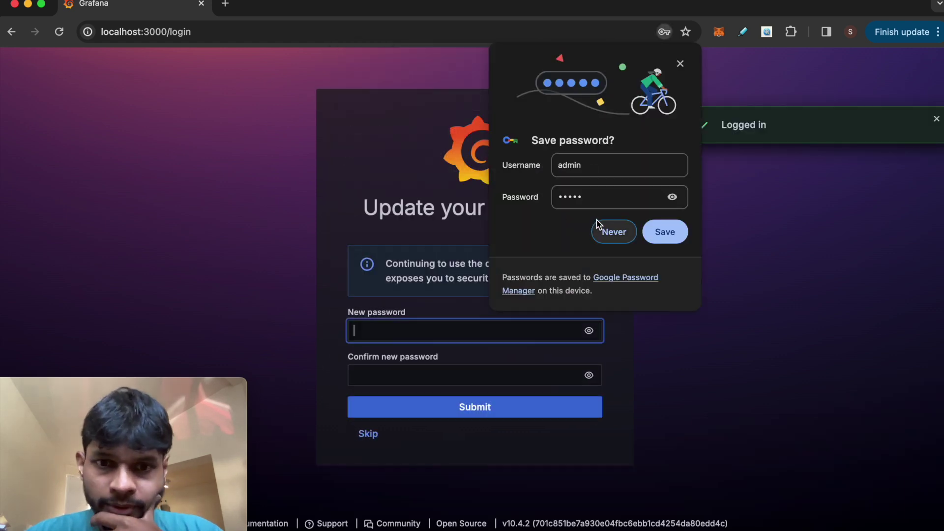
pyautogui.click(679, 65)
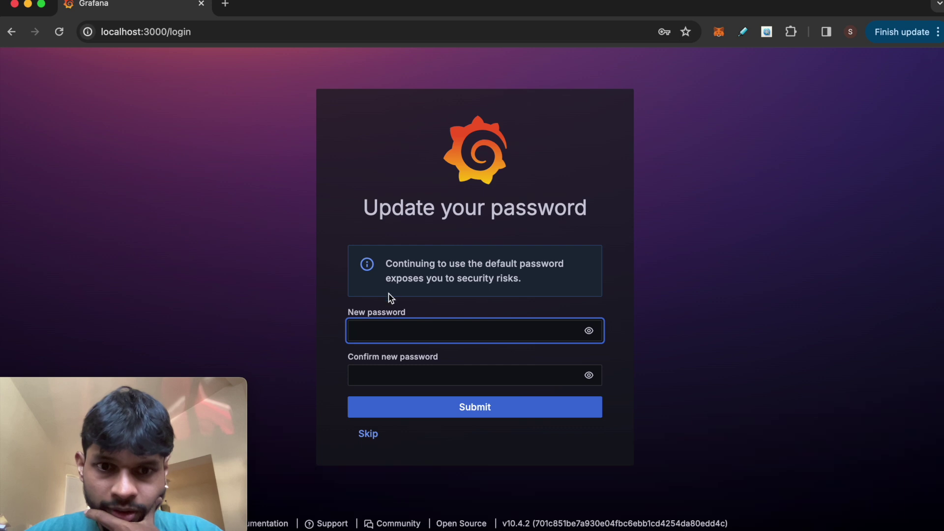
pyautogui.click(369, 433)
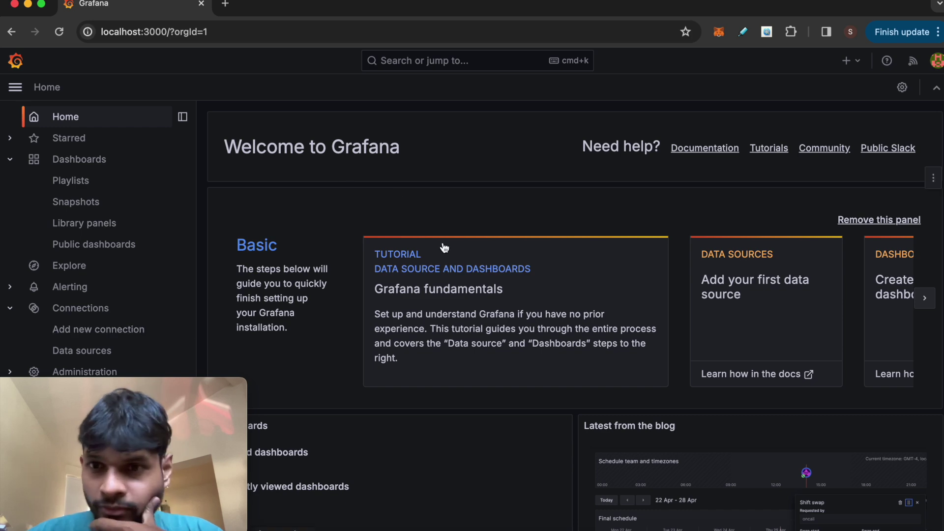
pyautogui.scroll(-1, 579, 181)
pyautogui.scroll(-2, 577, 183)
pyautogui.scroll(3, 576, 183)
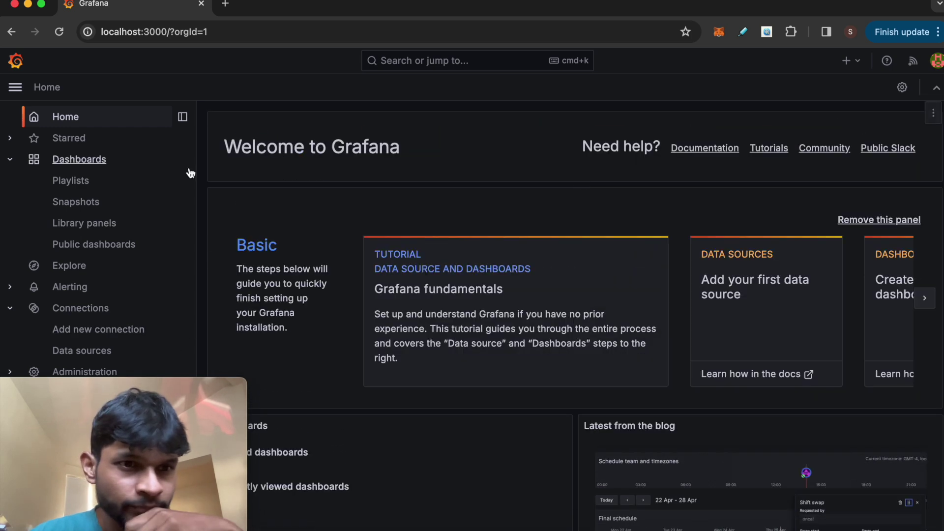
# Step: Create a new dashboard with a visualization, then open the new data source page from the empty picker
pyautogui.click(79, 162)
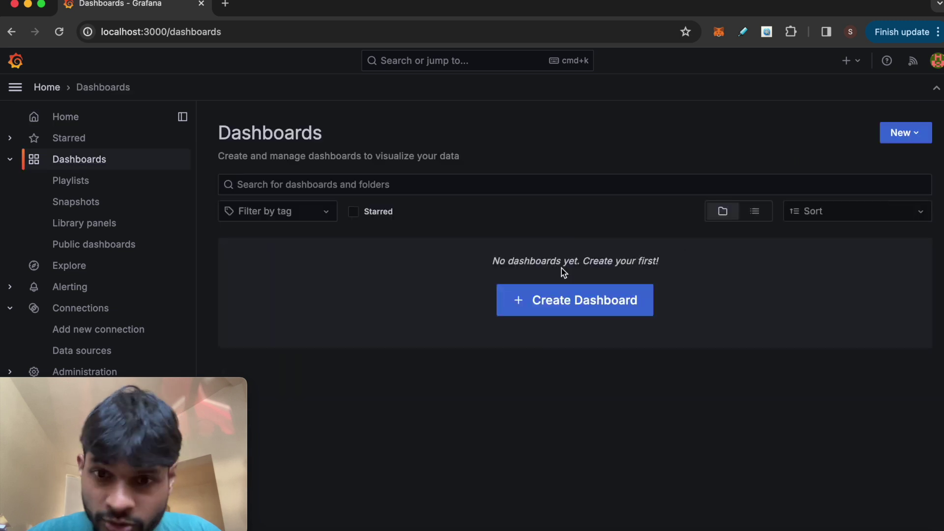
pyautogui.click(577, 309)
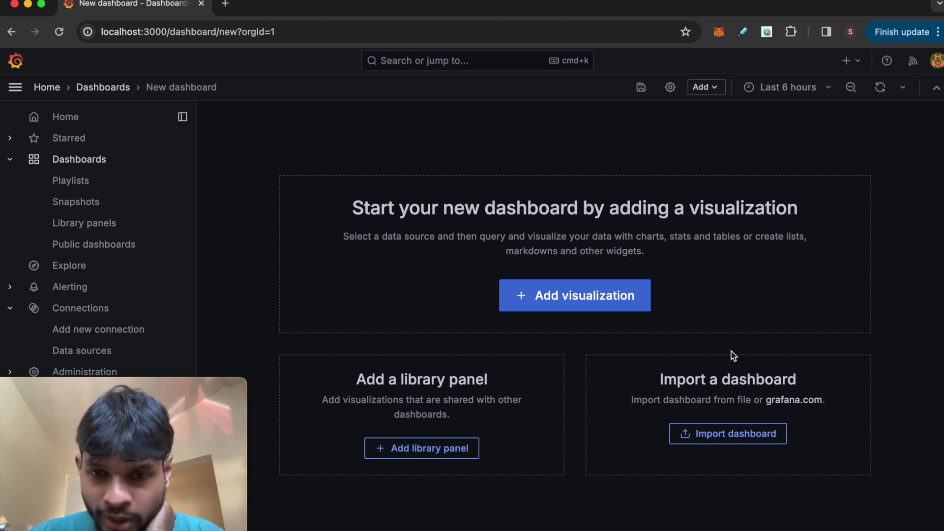
pyautogui.click(572, 306)
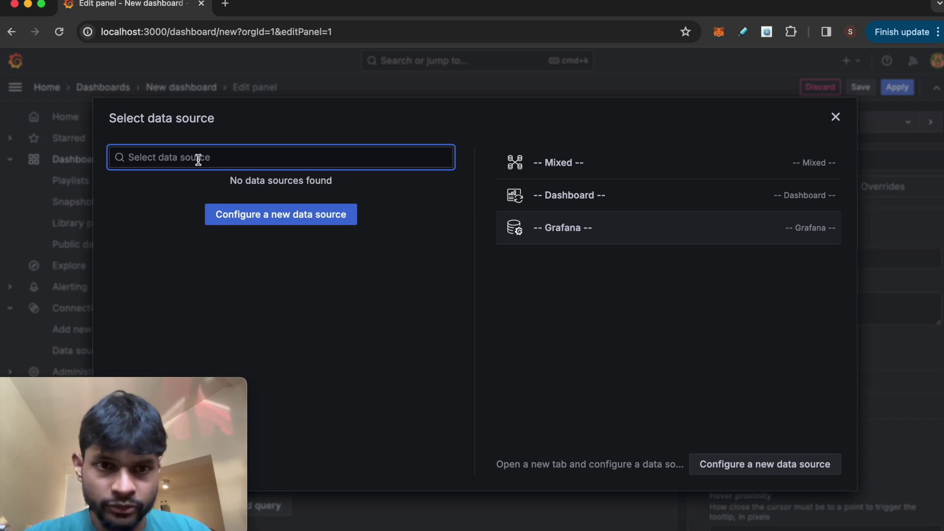
pyautogui.click(255, 219)
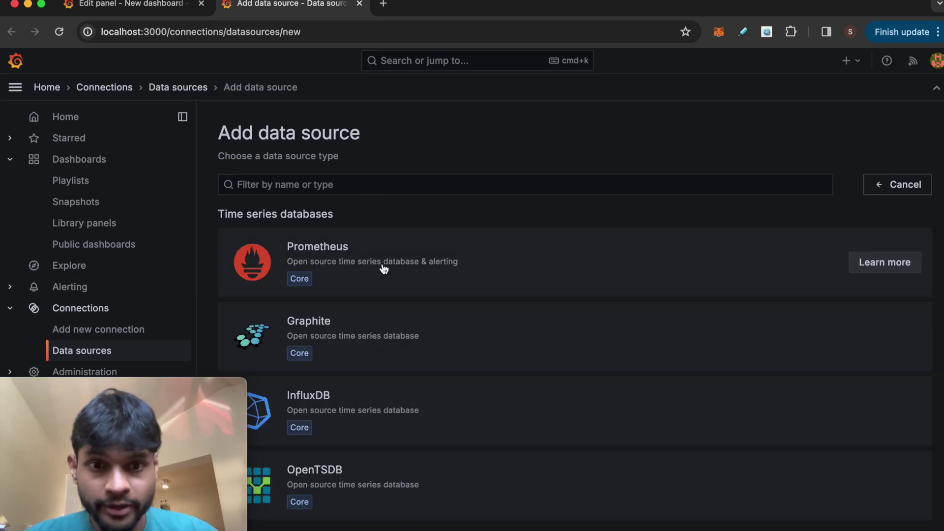
pyautogui.click(336, 258)
pyautogui.scroll(-5, 456, 440)
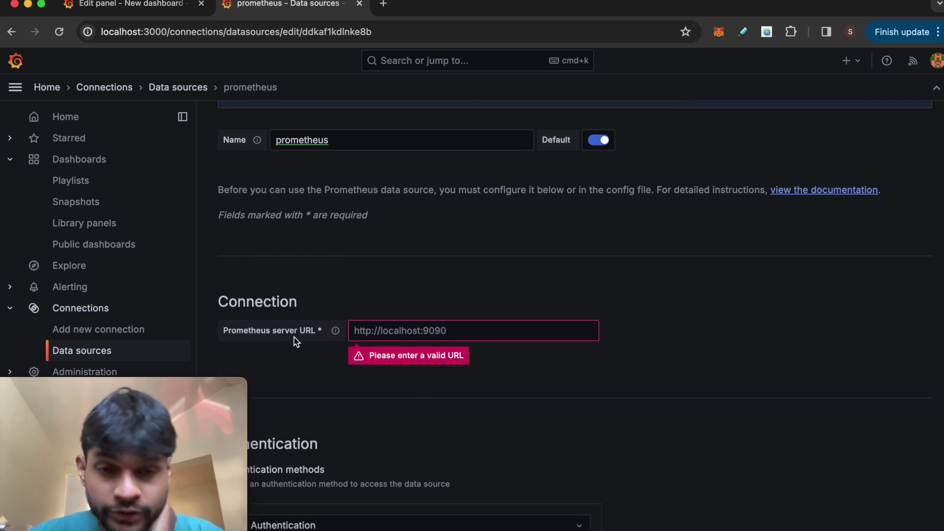
pyautogui.click(439, 334)
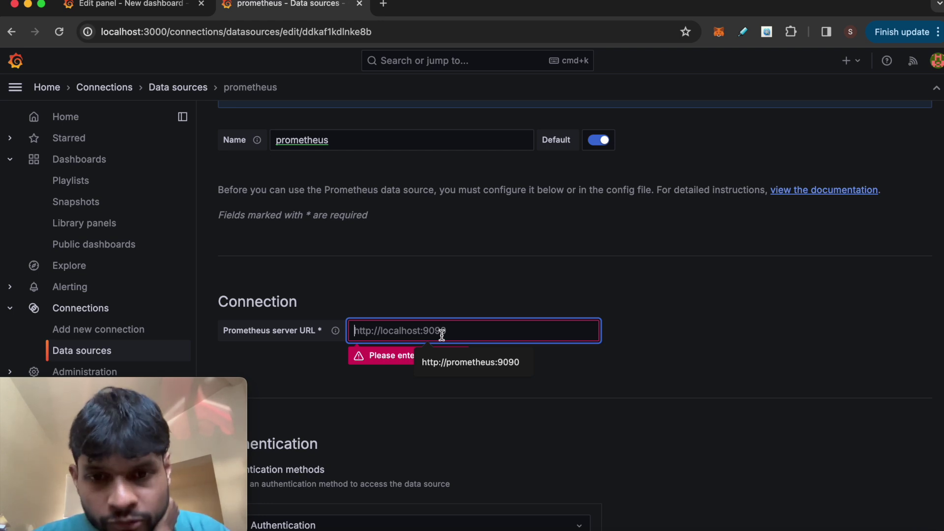
pyautogui.click(456, 356)
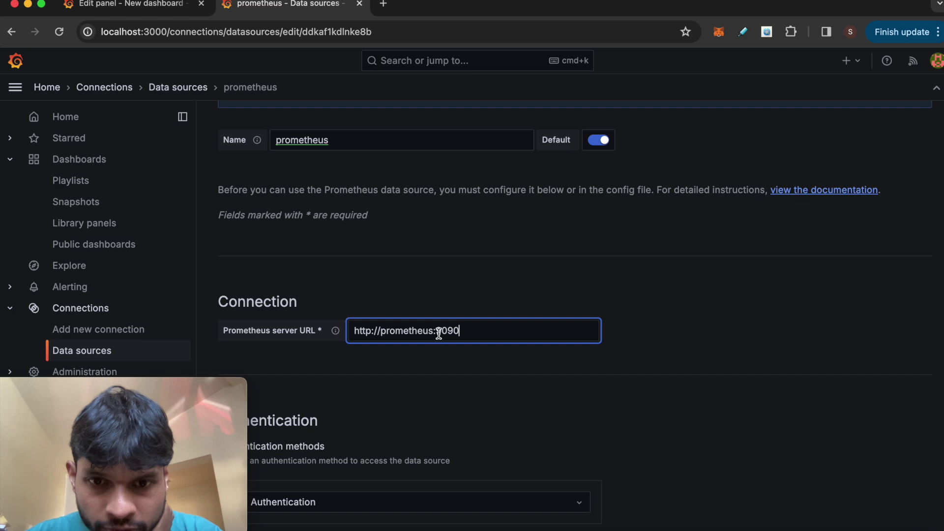
# Step: Confirm the hostname prometheus matches the service name in docker-compose.yml
pyautogui.doubleClick(411, 331)
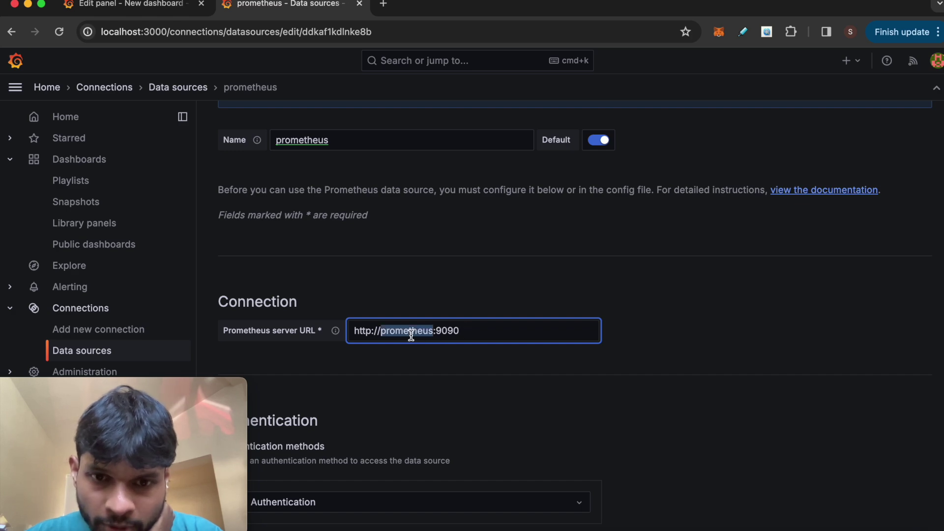
pyautogui.click(303, 526)
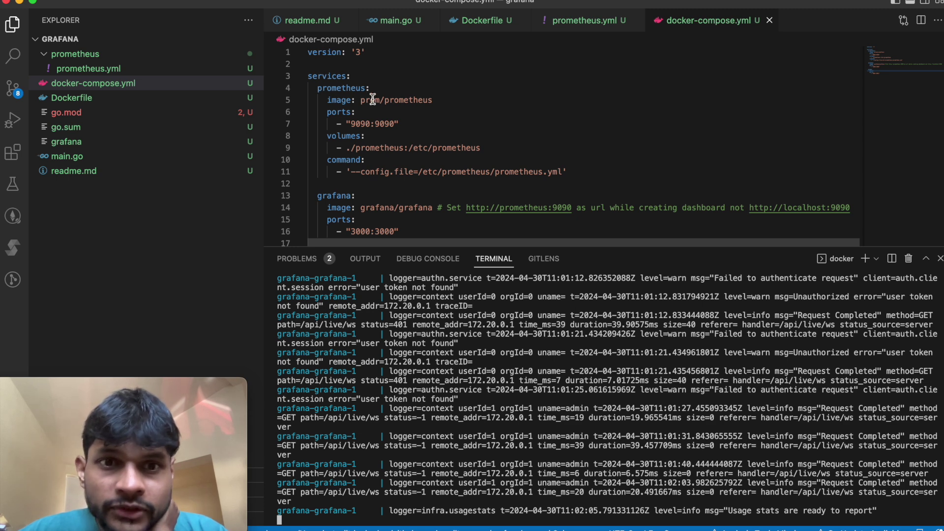
pyautogui.doubleClick(352, 88)
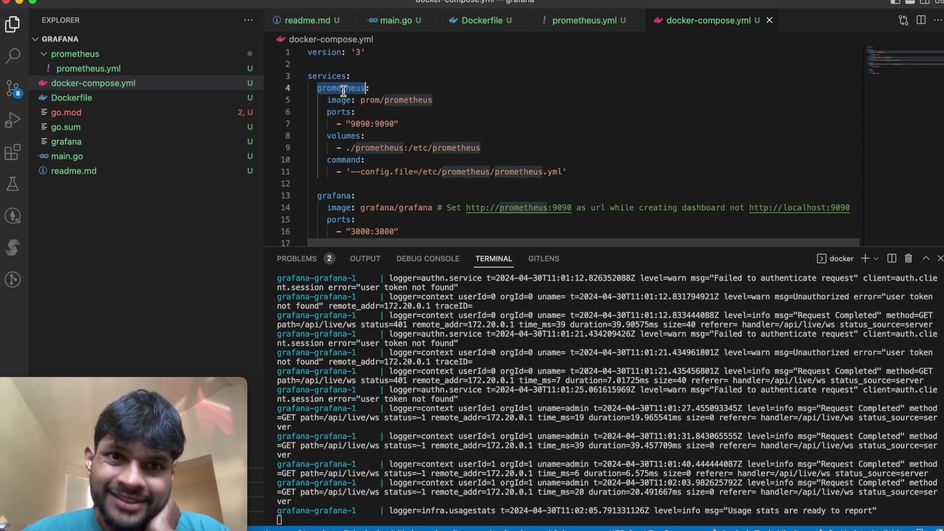
pyautogui.click(324, 526)
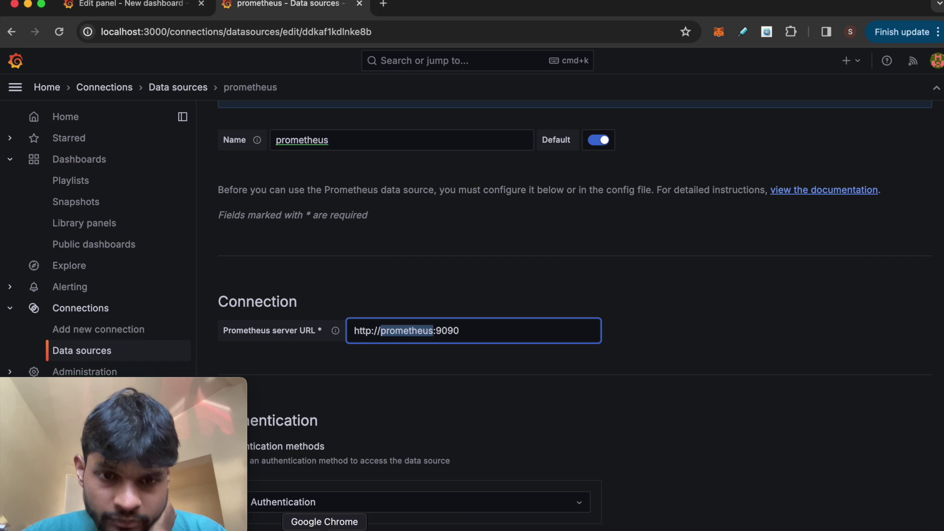
# Step: Save & test the prometheus data source and check the successful Prometheus API query banner
pyautogui.click(467, 330)
pyautogui.scroll(-15, 500, 375)
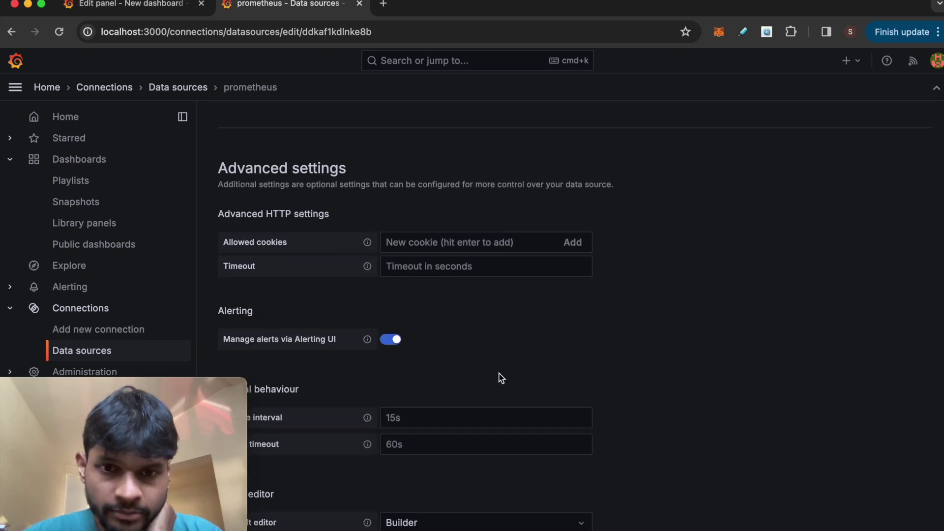
pyautogui.scroll(-5, 467, 322)
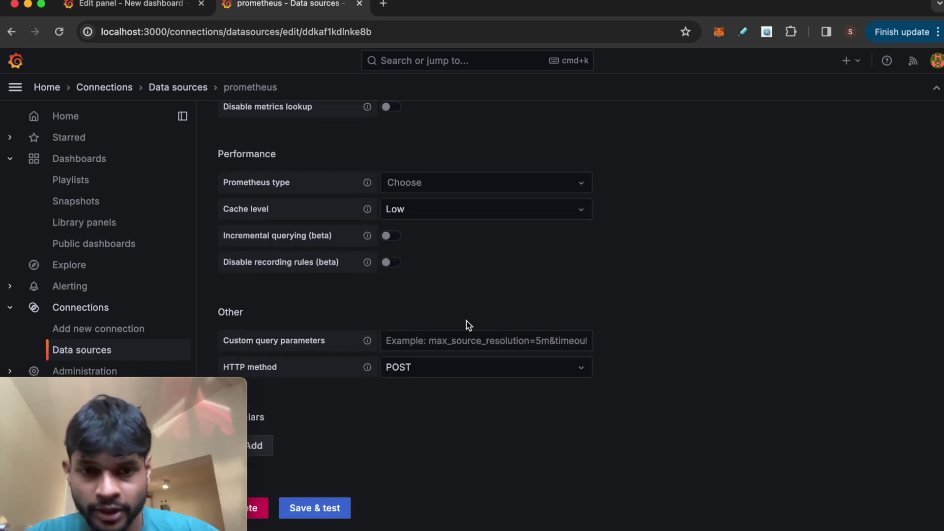
pyautogui.click(319, 515)
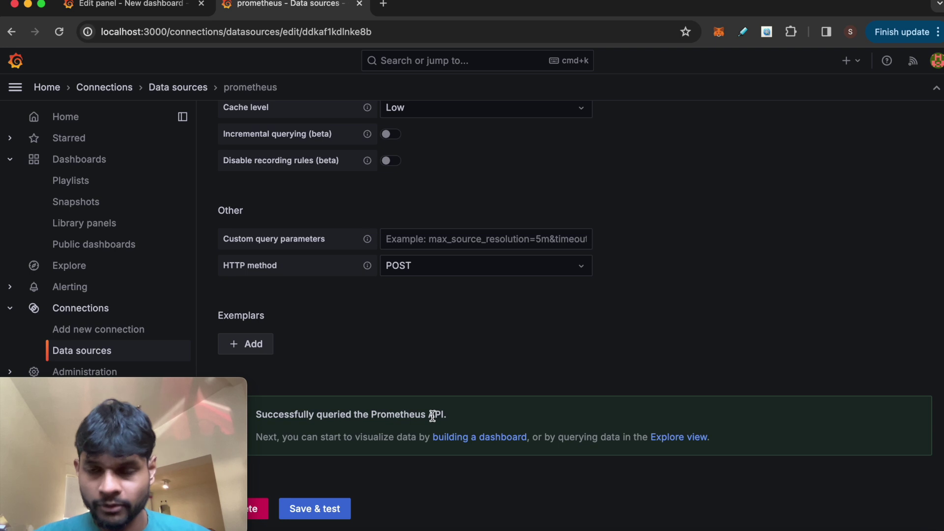
pyautogui.scroll(15, 421, 232)
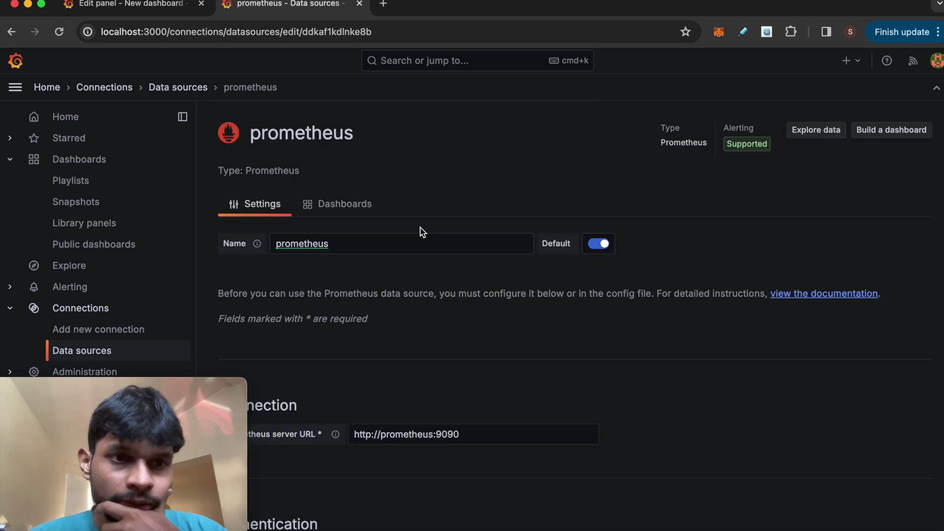
# Step: Create a new dashboard with a visualization panel using the prometheus data source
pyautogui.click(78, 161)
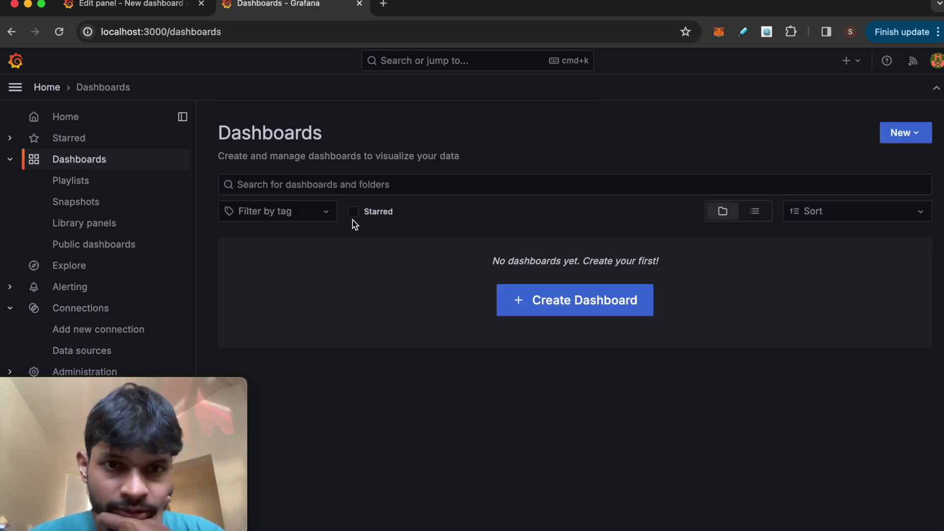
pyautogui.click(590, 301)
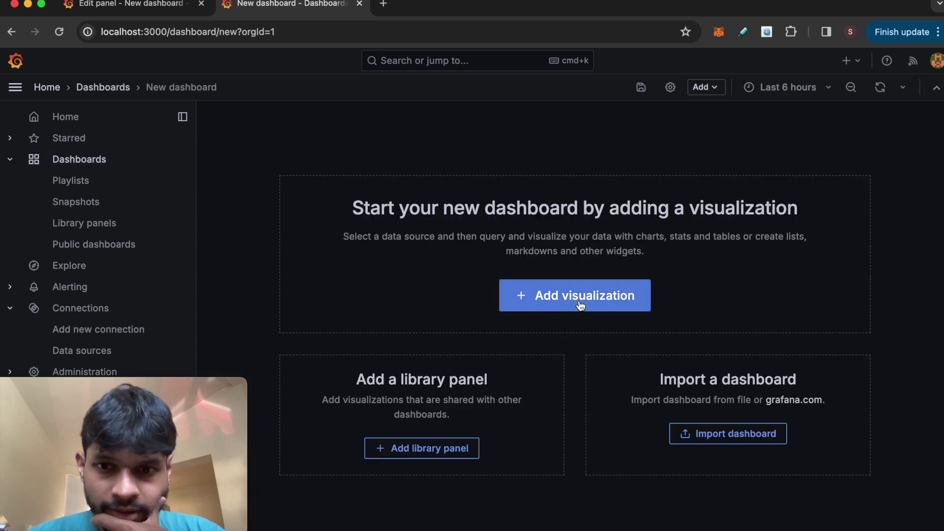
pyautogui.click(580, 306)
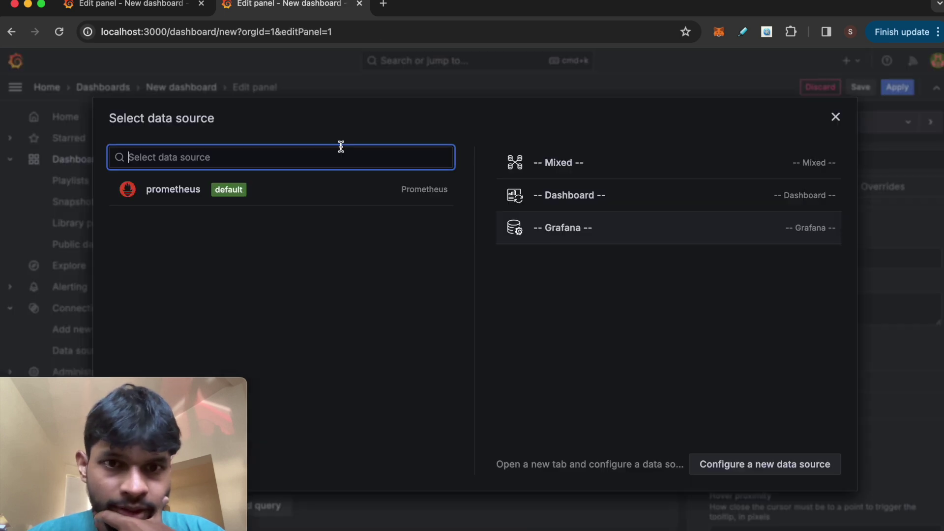
pyautogui.click(173, 189)
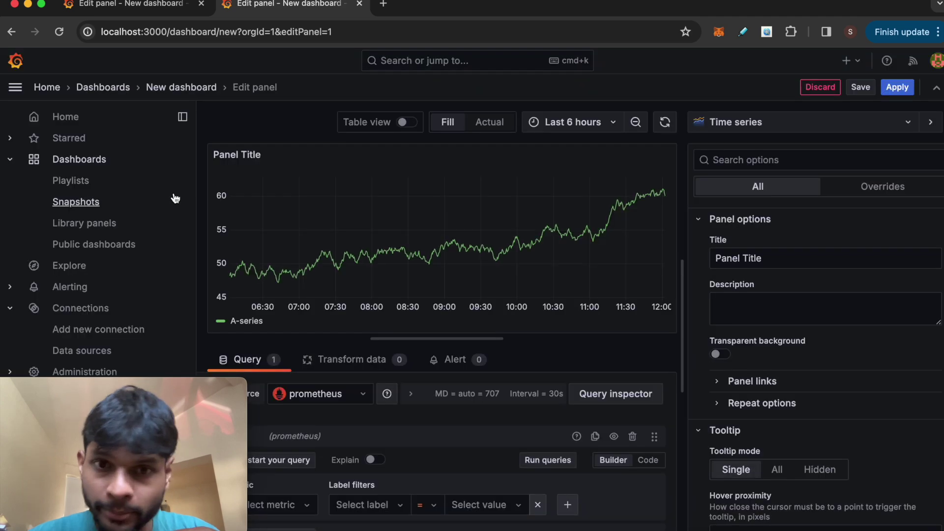
pyautogui.press('Escape')
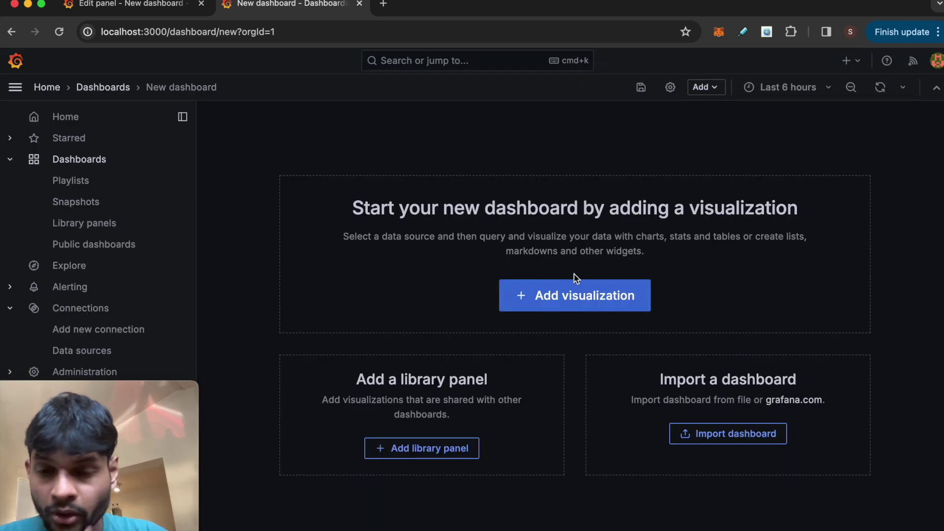
pyautogui.click(579, 305)
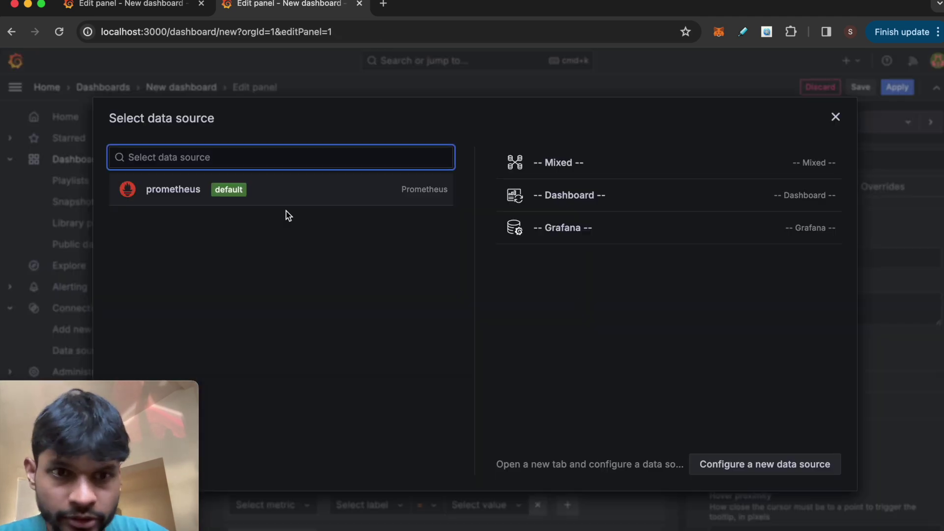
pyautogui.click(175, 194)
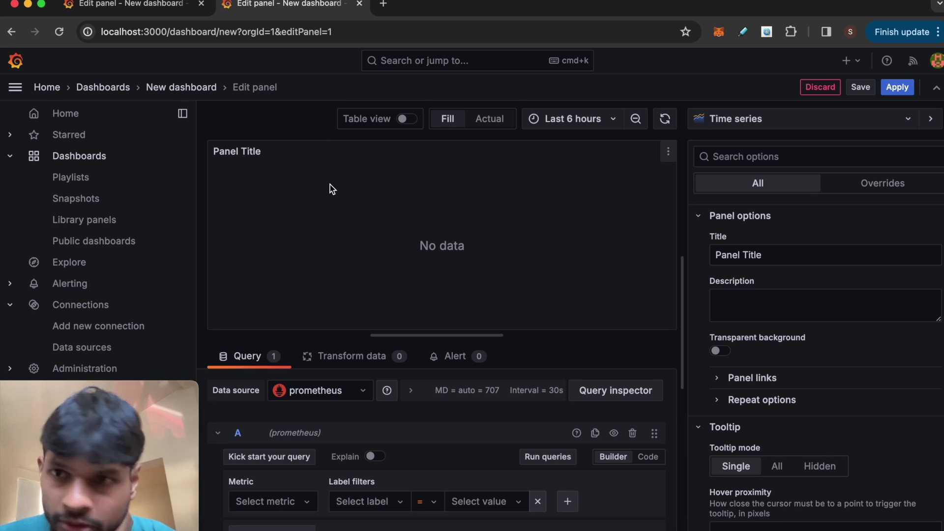
pyautogui.click(861, 88)
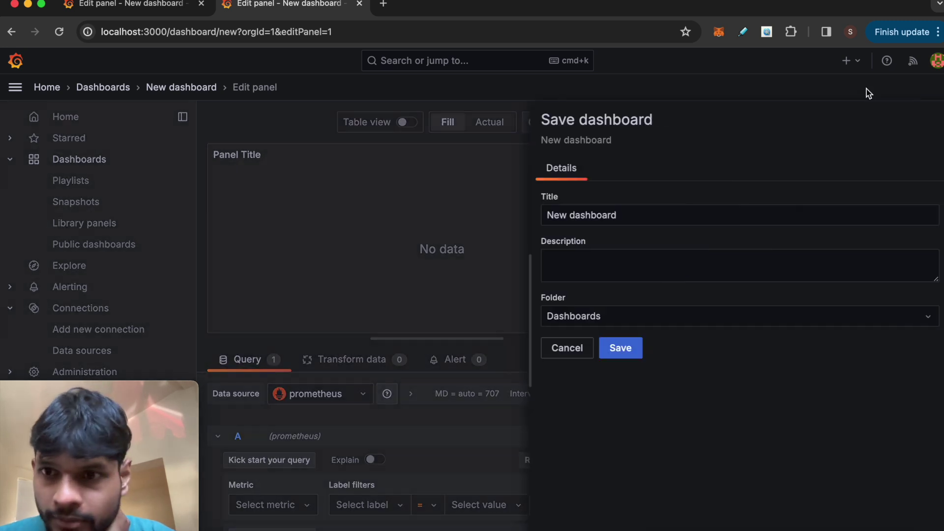
# Step: Title the new dashboard 'My dashboard' and save it
pyautogui.tripleClick(542, 212)
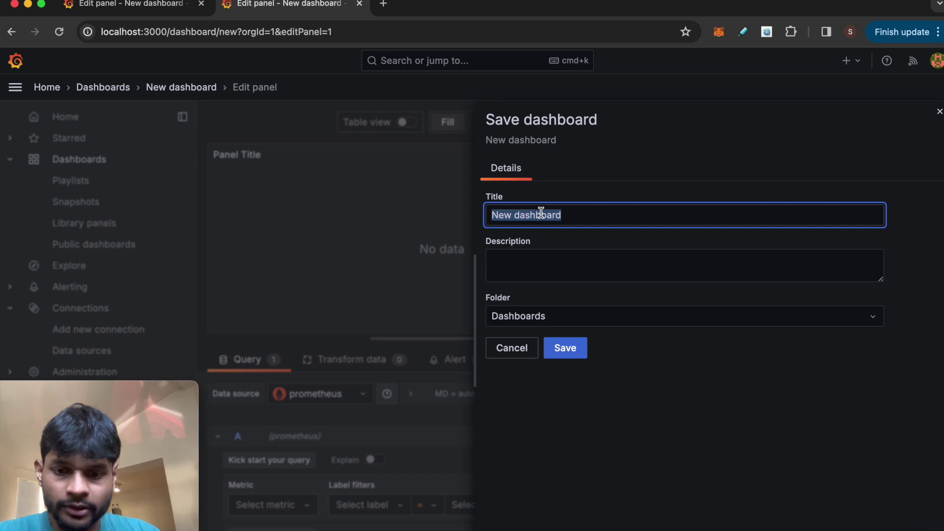
pyautogui.write('My')
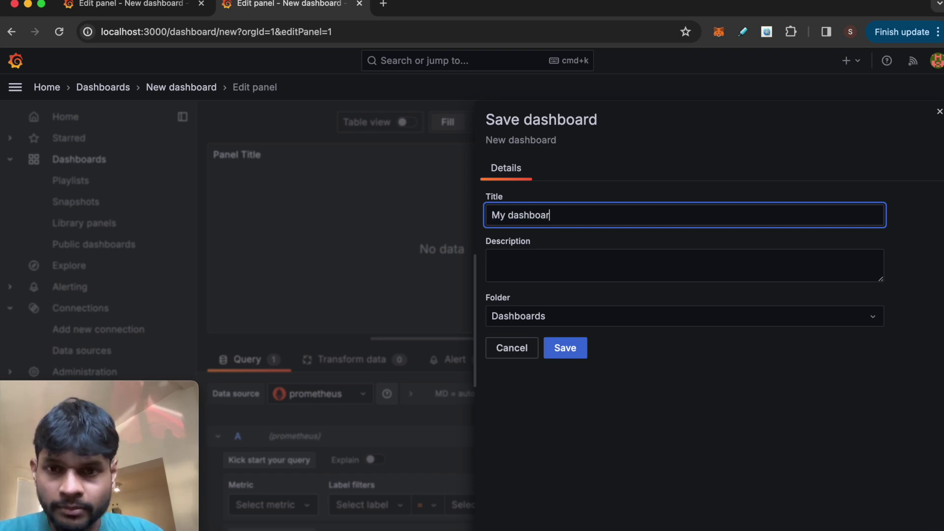
pyautogui.write(' dashboard')
pyautogui.click(566, 347)
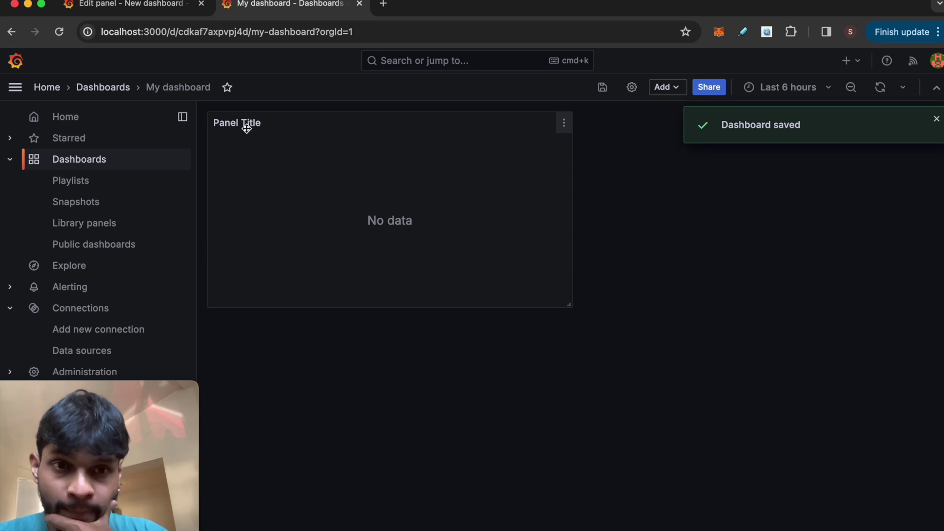
pyautogui.click(563, 125)
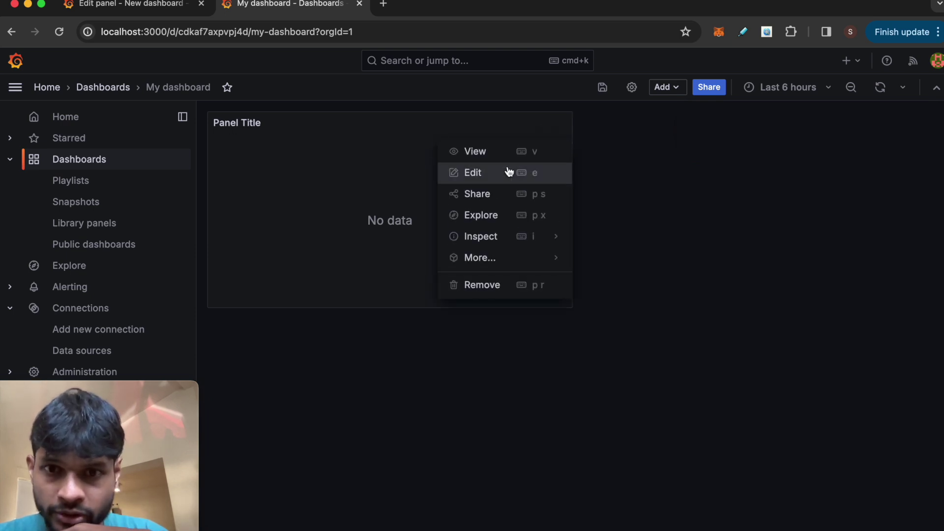
# Step: Edit the panel, select the myapp_requests_total metric and run the query
pyautogui.click(509, 172)
pyautogui.scroll(-1, 396, 378)
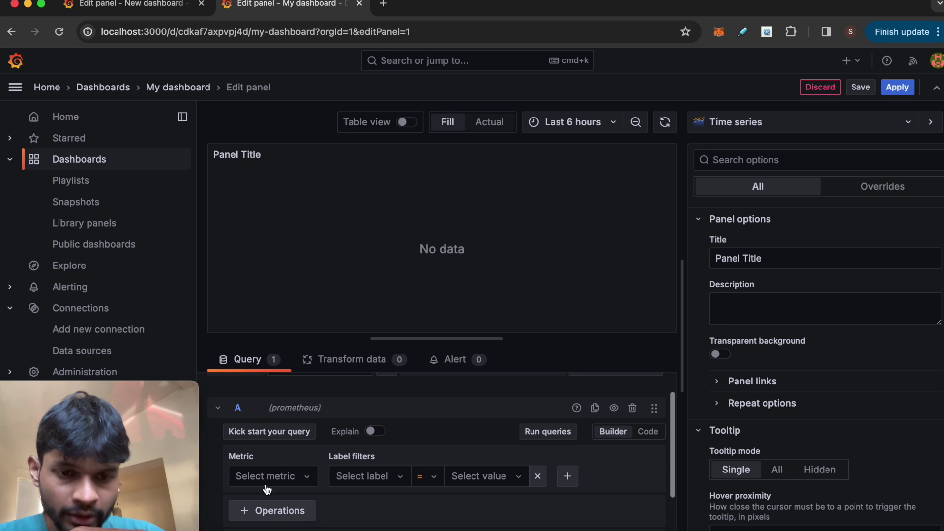
pyautogui.click(283, 485)
pyautogui.scroll(-3, 297, 515)
pyautogui.scroll(2, 296, 513)
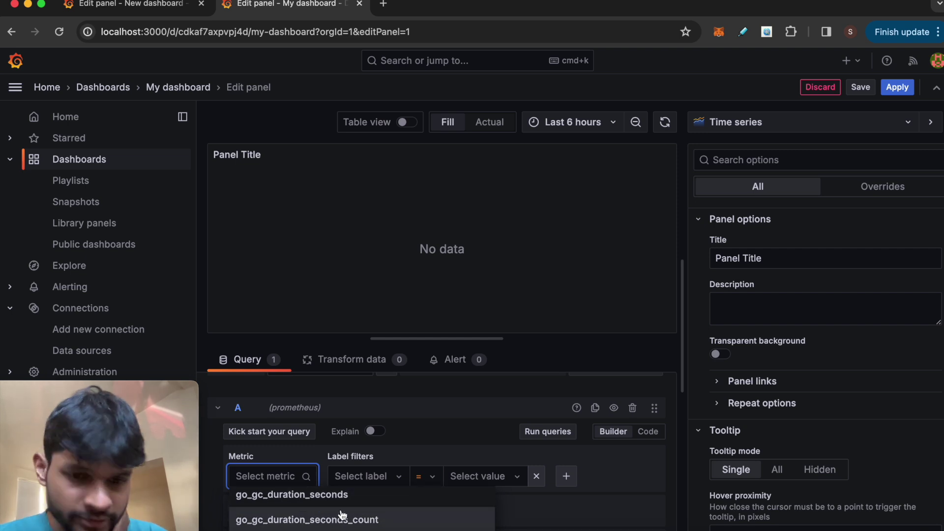
pyautogui.scroll(-3, 343, 515)
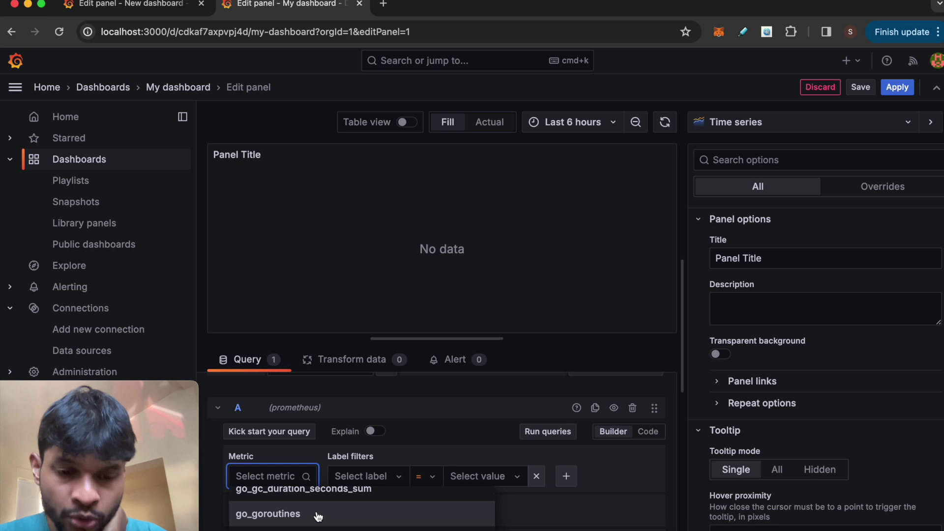
pyautogui.scroll(-3, 318, 515)
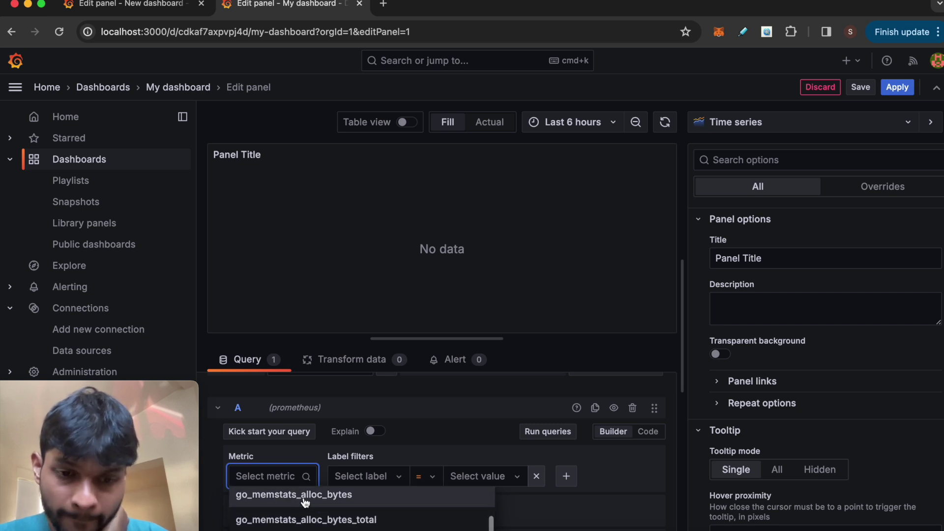
pyautogui.click(262, 474)
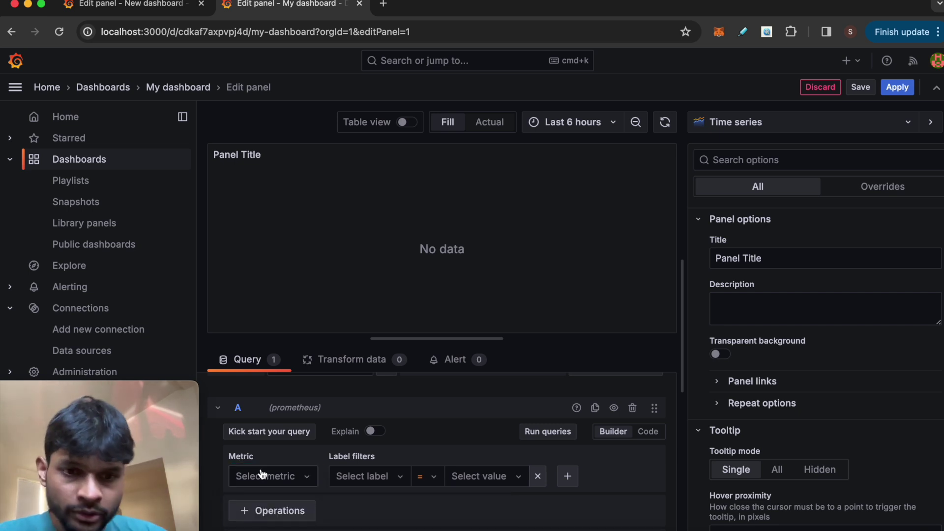
pyautogui.click(261, 484)
pyautogui.write('my')
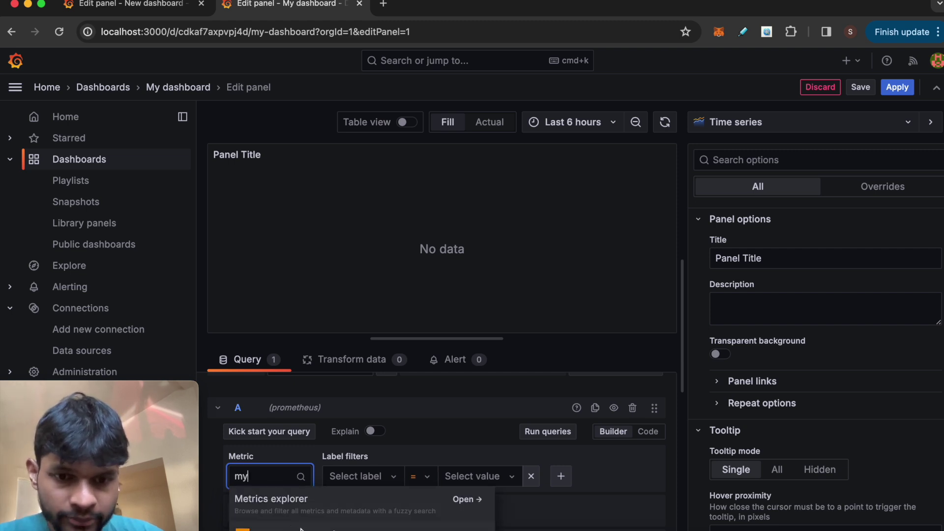
pyautogui.click(295, 528)
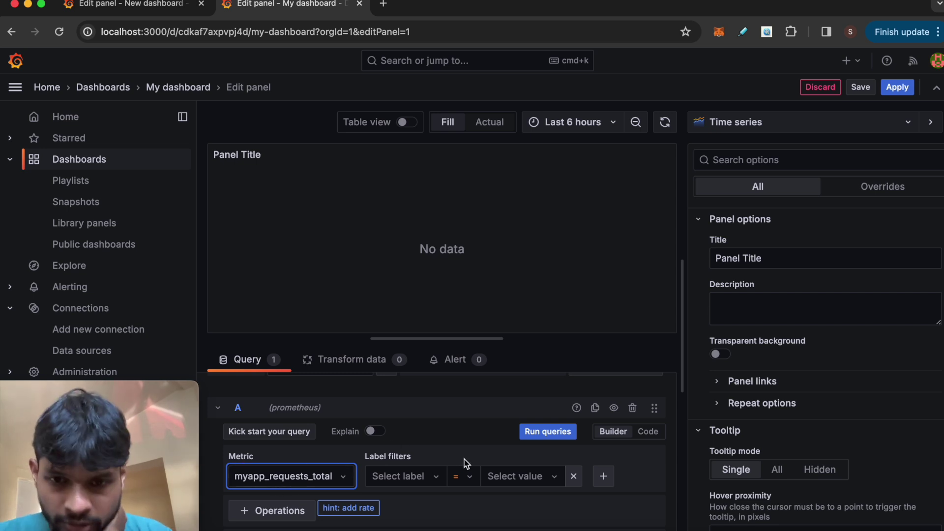
pyautogui.click(541, 438)
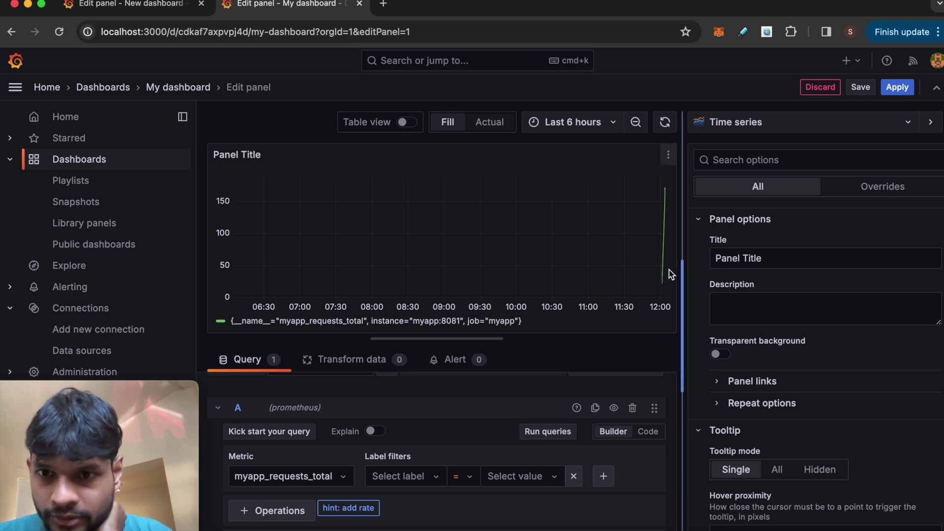
# Step: Save the dashboard with the myapp_requests_total query
pyautogui.click(862, 89)
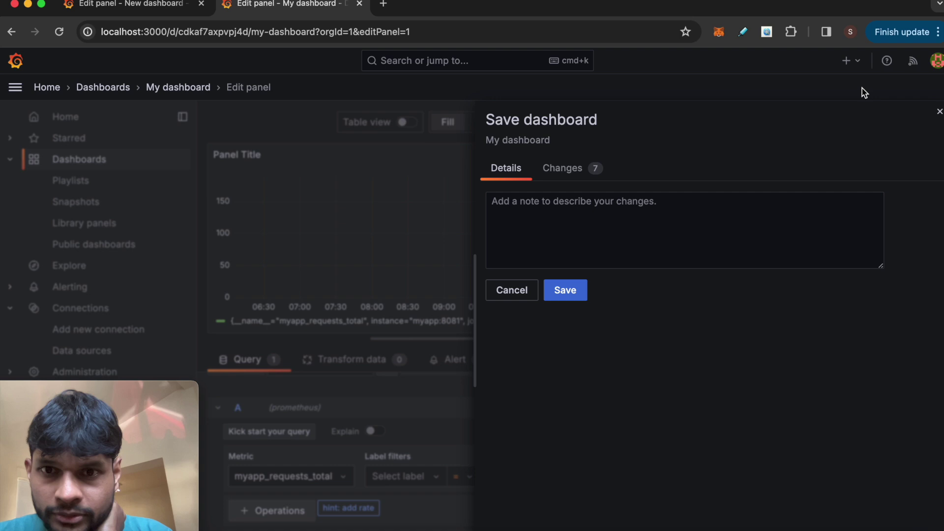
pyautogui.click(576, 298)
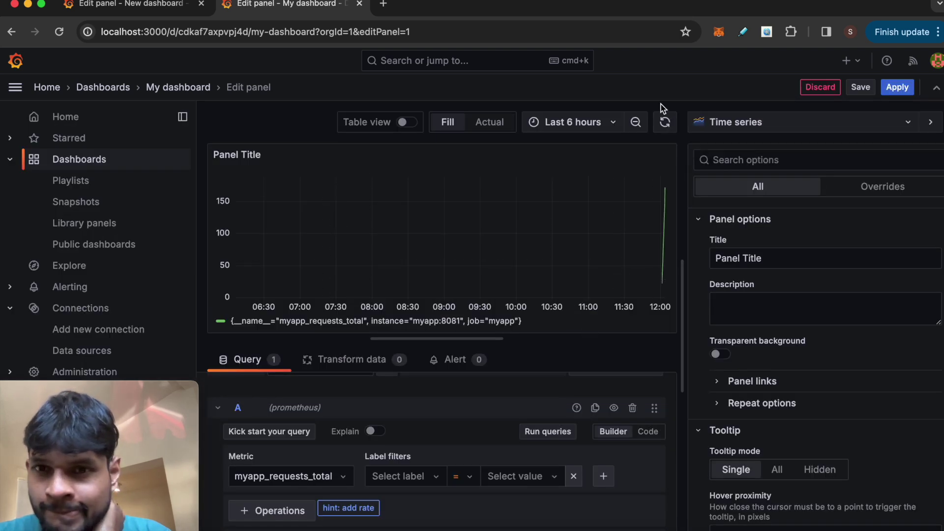
pyautogui.tripleClick(755, 261)
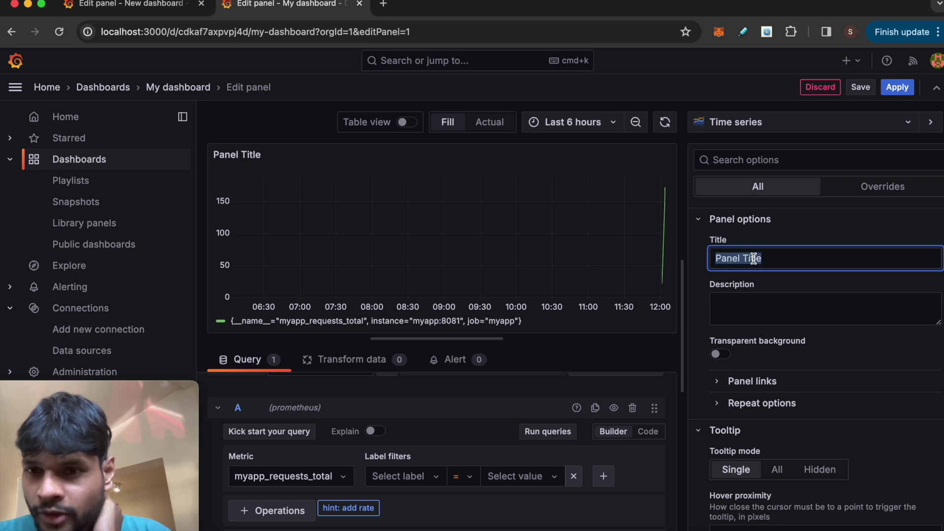
# Step: Rename the panel to 'My panel', apply it, and view the panel full size
pyautogui.write('My')
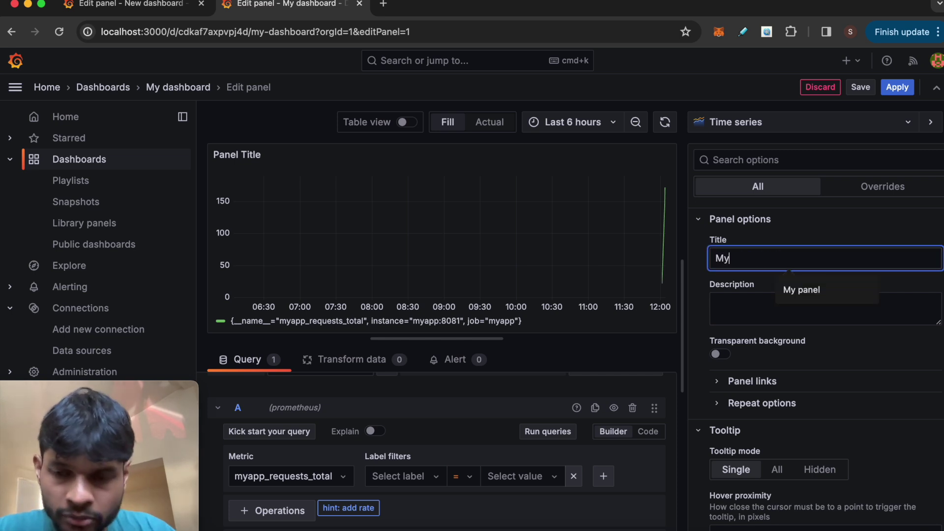
pyautogui.write(' panel')
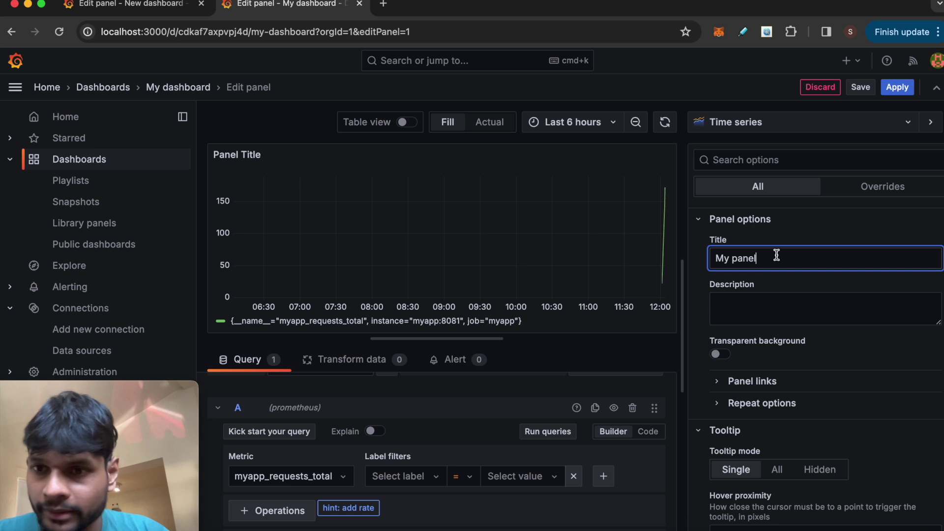
pyautogui.click(897, 88)
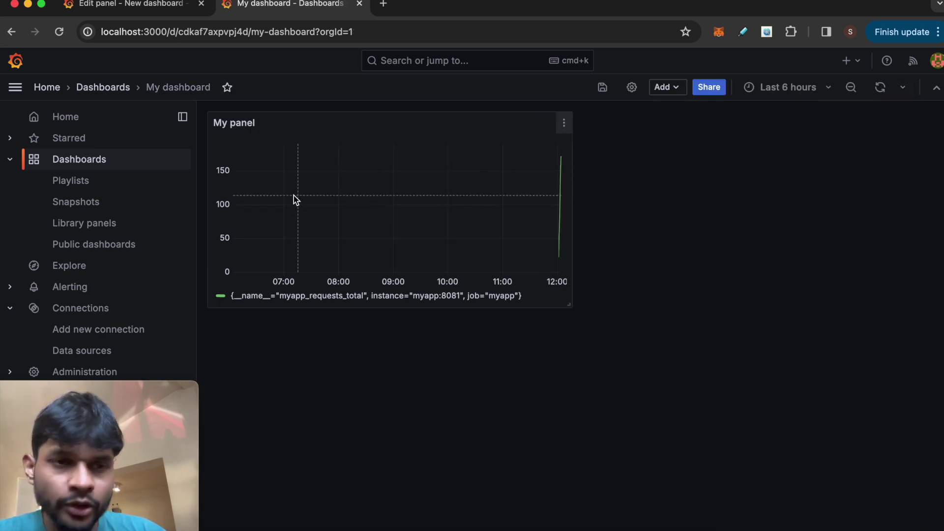
pyautogui.click(565, 125)
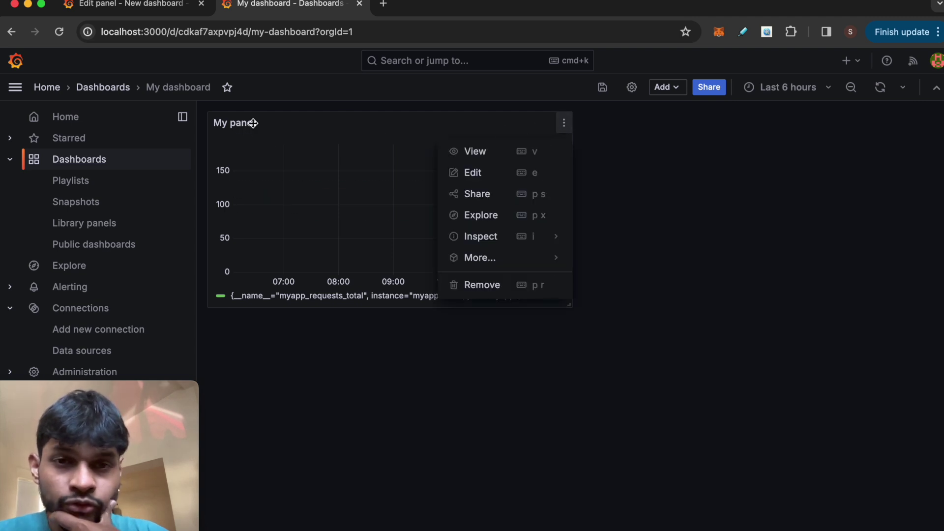
pyautogui.click(476, 152)
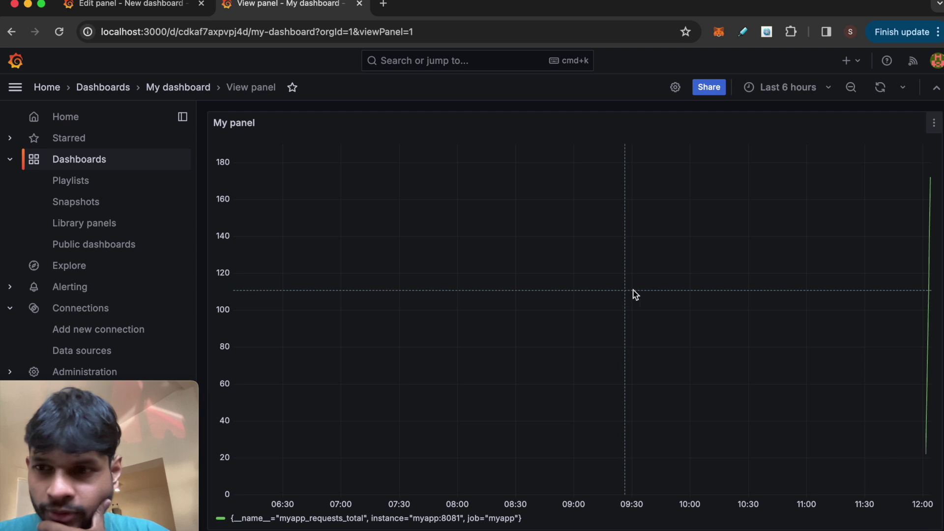
# Step: Set the panel view's time range to Last 5 minutes
pyautogui.click(786, 88)
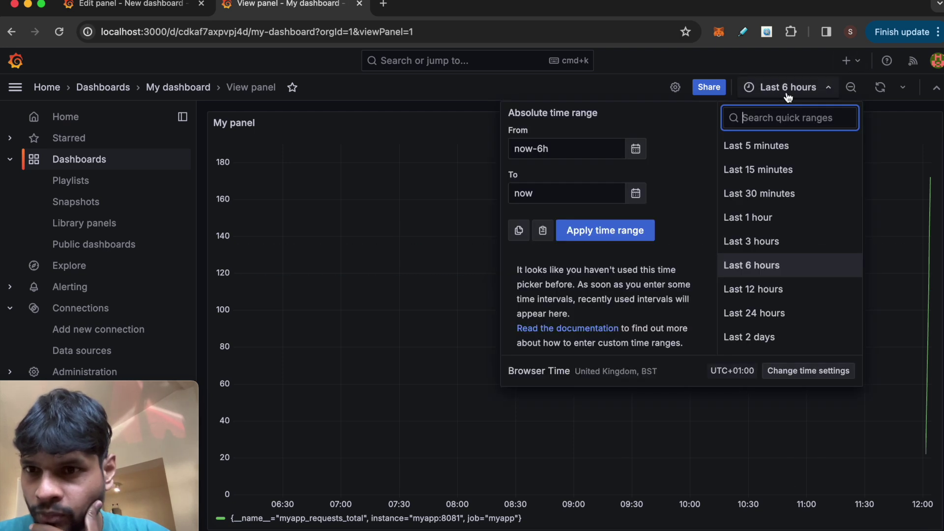
pyautogui.click(775, 146)
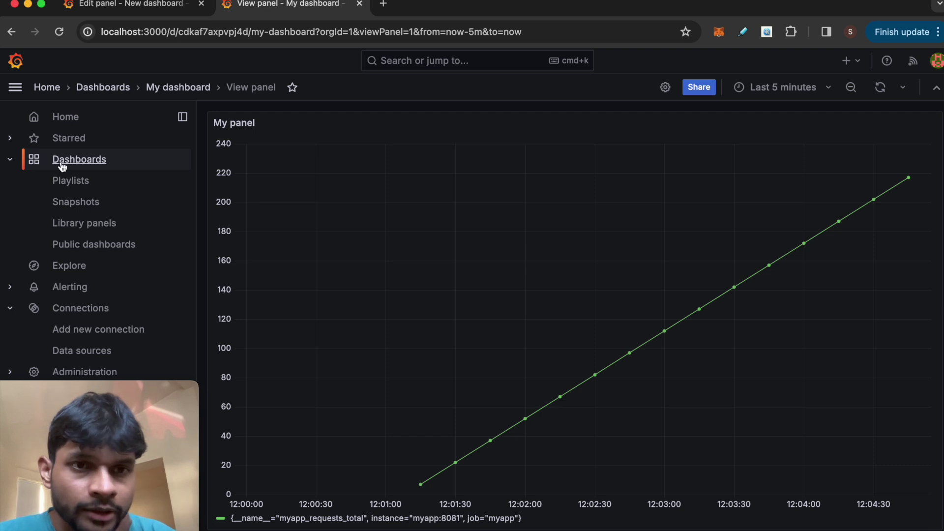
pyautogui.click(168, 88)
# Step: Save the dashboard changes and reopen My dashboard from the dashboards list
pyautogui.click(81, 163)
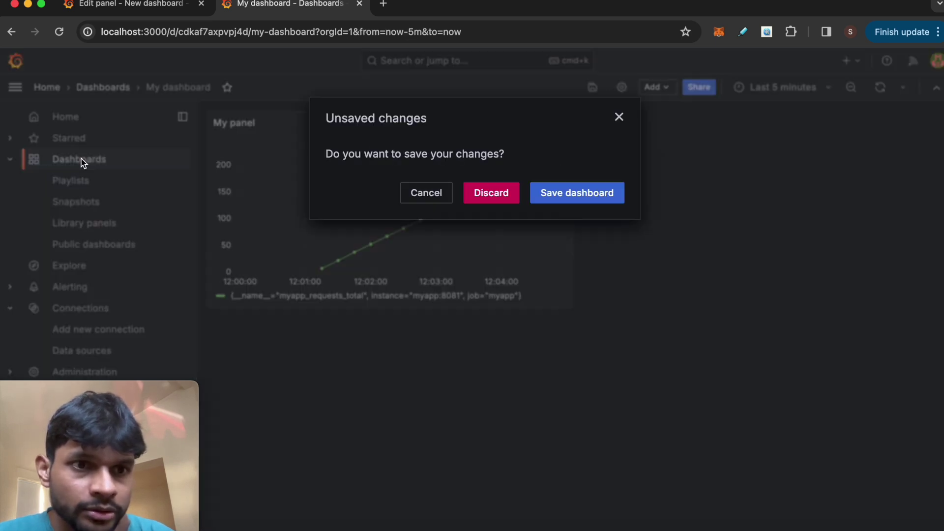
pyautogui.click(573, 197)
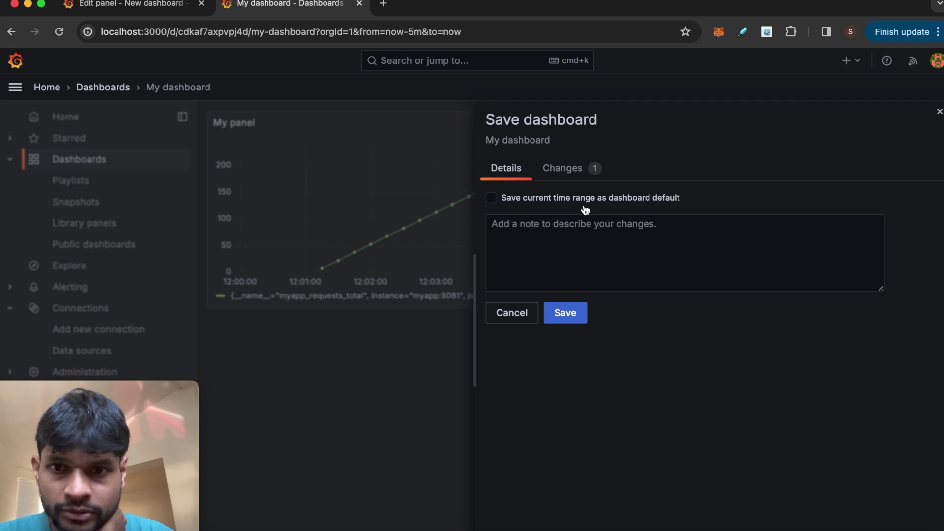
pyautogui.click(576, 316)
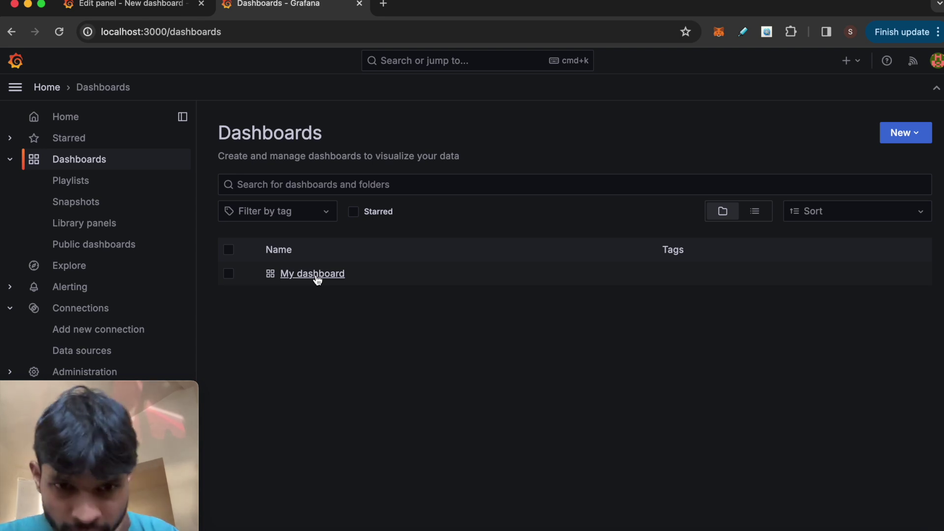
pyautogui.click(317, 278)
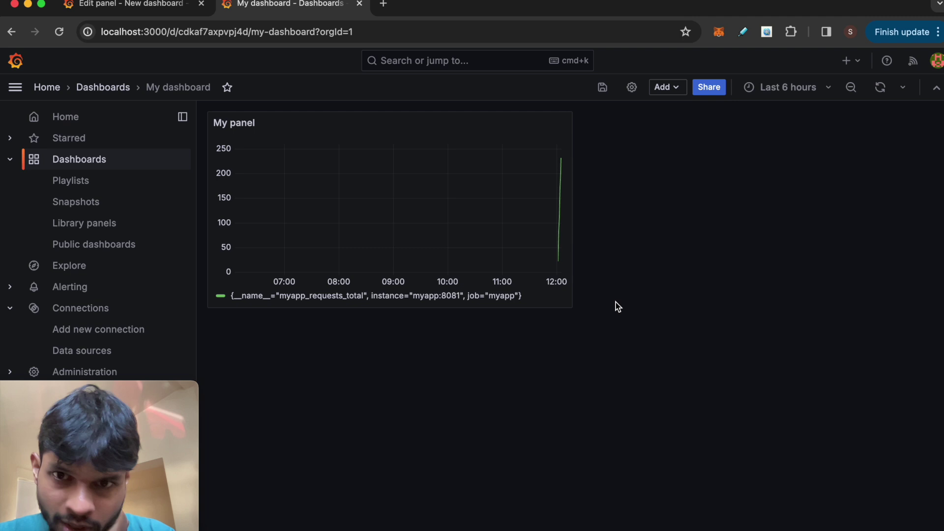
pyautogui.click(667, 91)
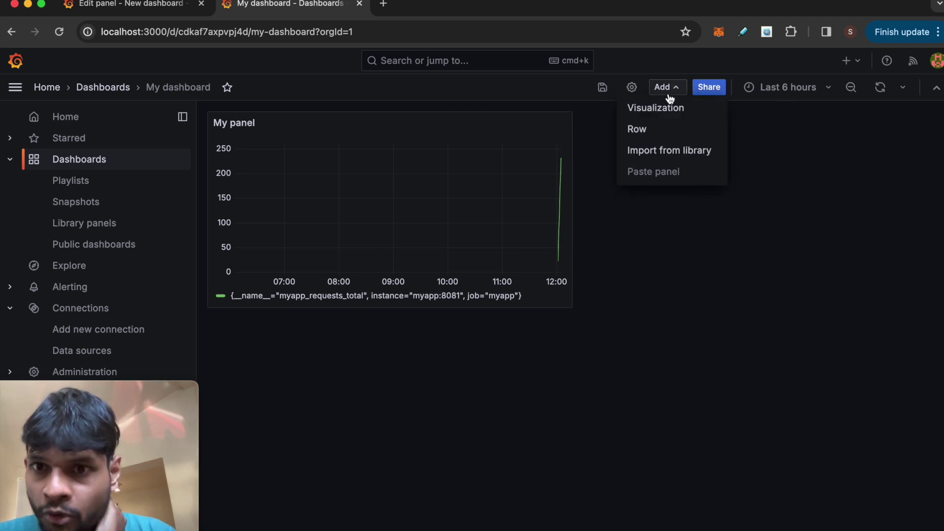
# Step: Add a go_goroutines visualization titled goroutine and save the dashboard
pyautogui.click(664, 117)
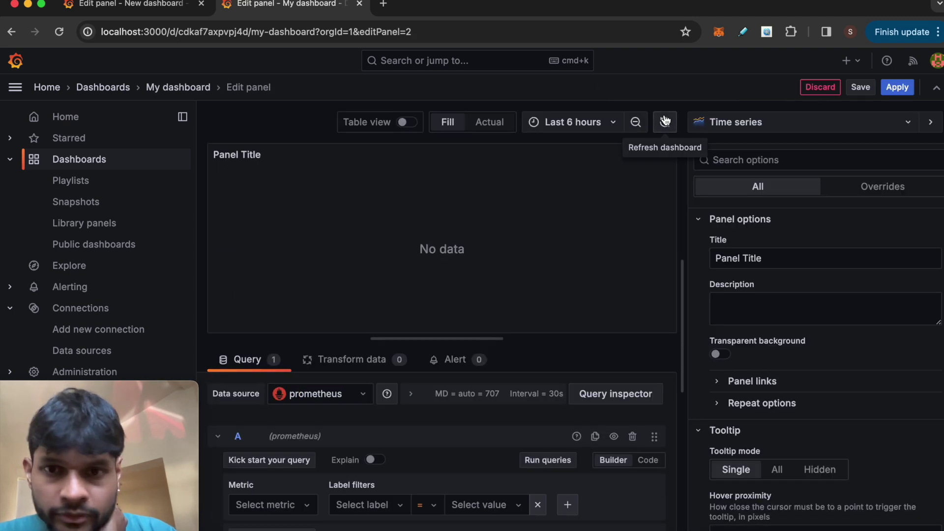
pyautogui.click(285, 505)
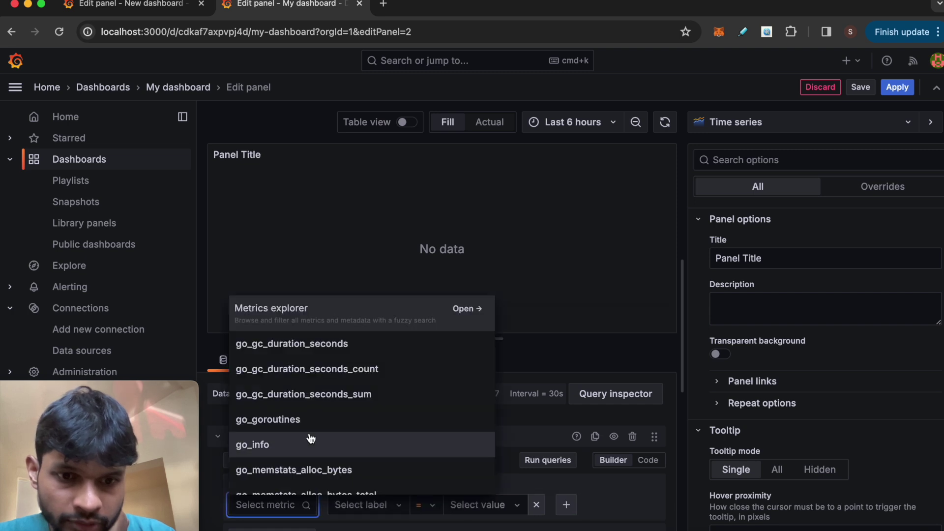
pyautogui.click(313, 425)
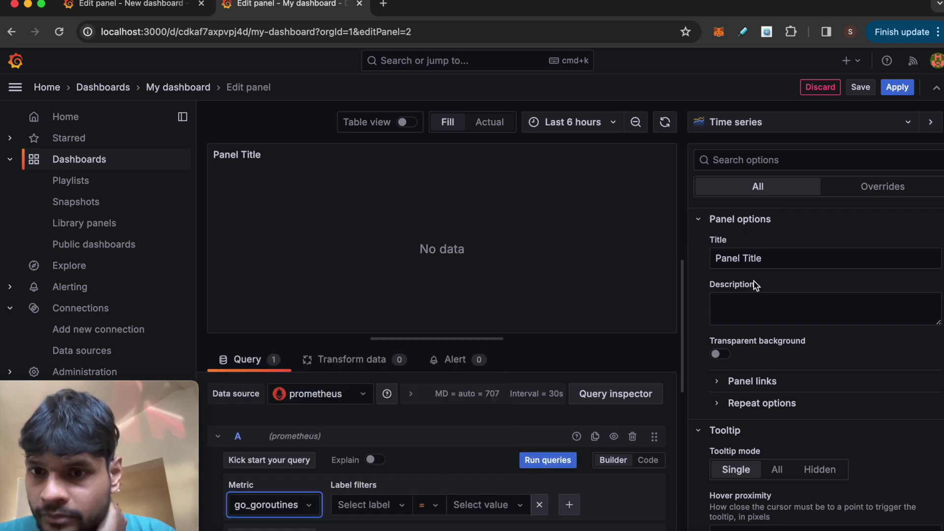
pyautogui.tripleClick(757, 256)
pyautogui.write('goroutine')
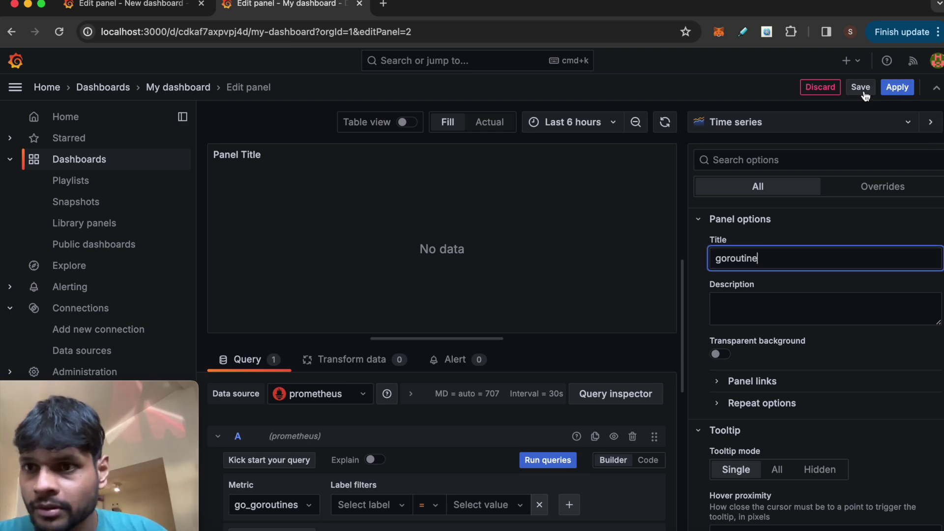
pyautogui.click(860, 87)
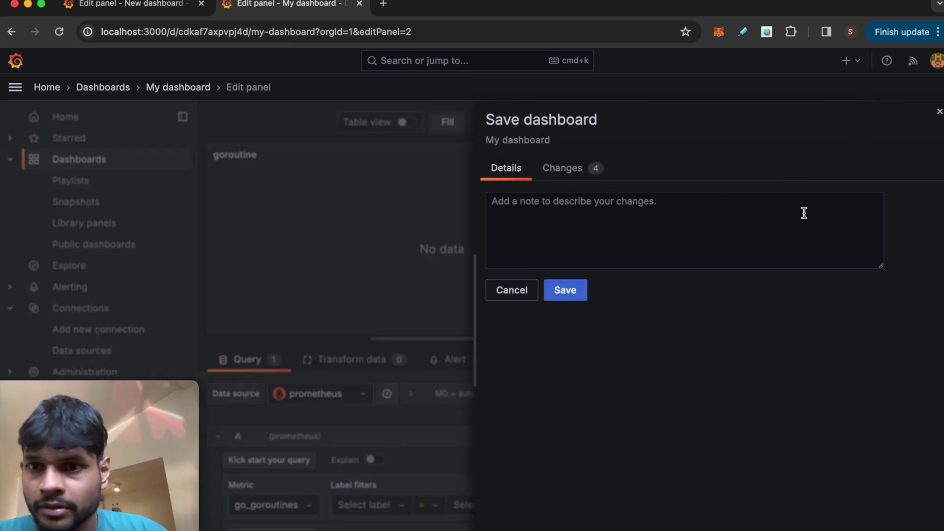
pyautogui.click(578, 295)
pyautogui.click(895, 87)
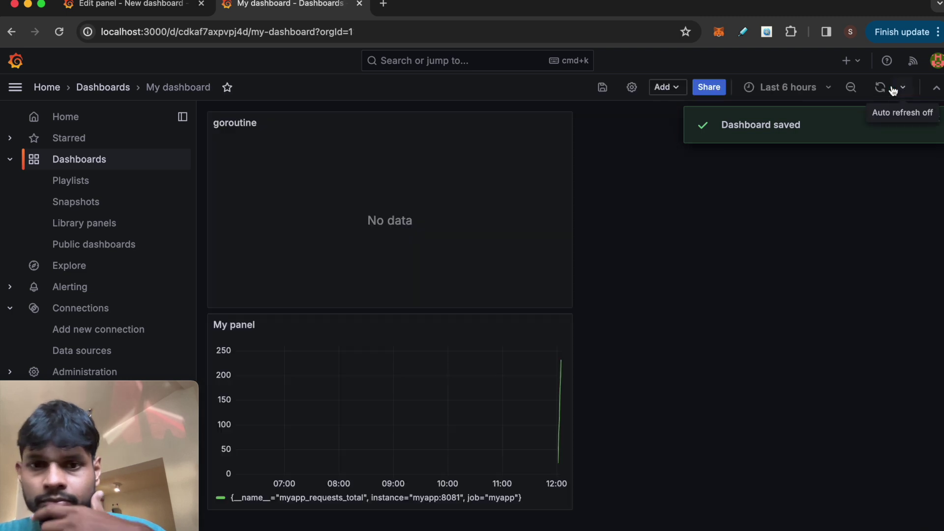
# Step: Switch the goroutine panel's metric to go_gc_duration_seconds and apply
pyautogui.click(564, 123)
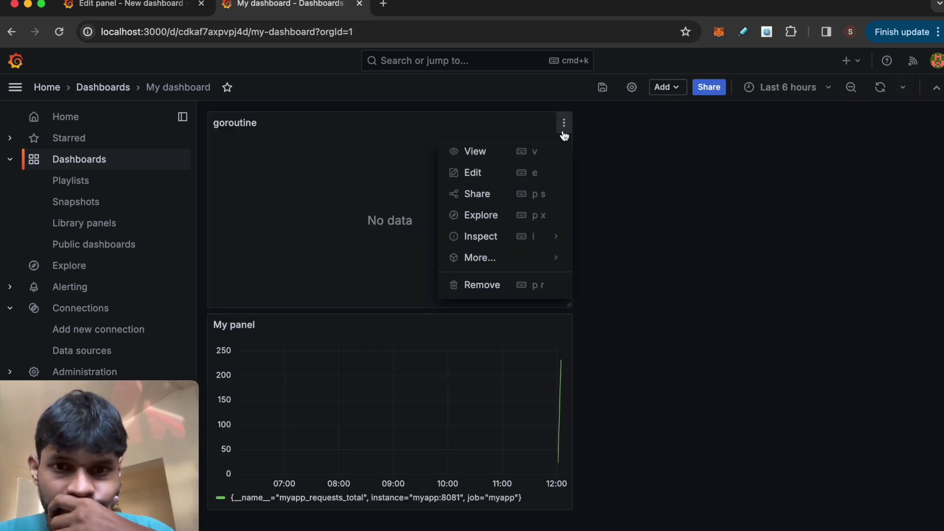
pyautogui.click(489, 174)
pyautogui.scroll(-3, 394, 472)
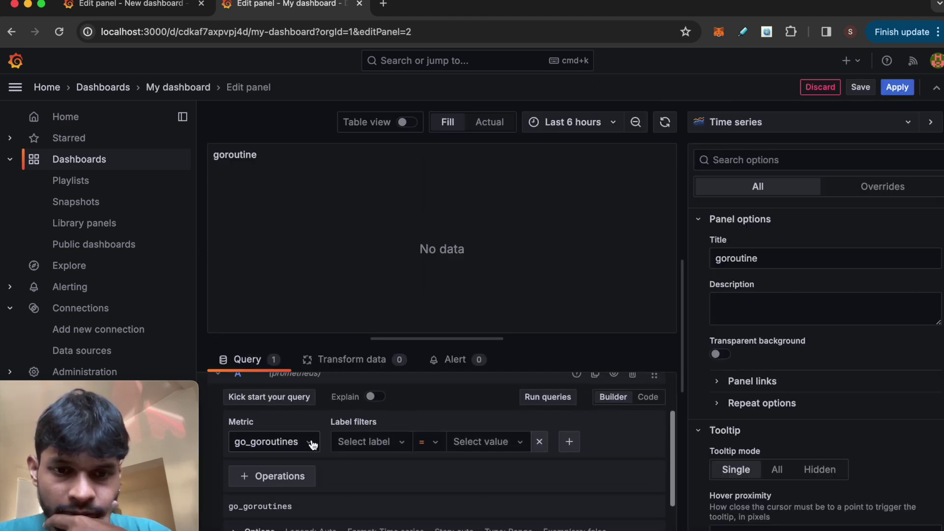
pyautogui.click(314, 444)
pyautogui.scroll(-1, 301, 491)
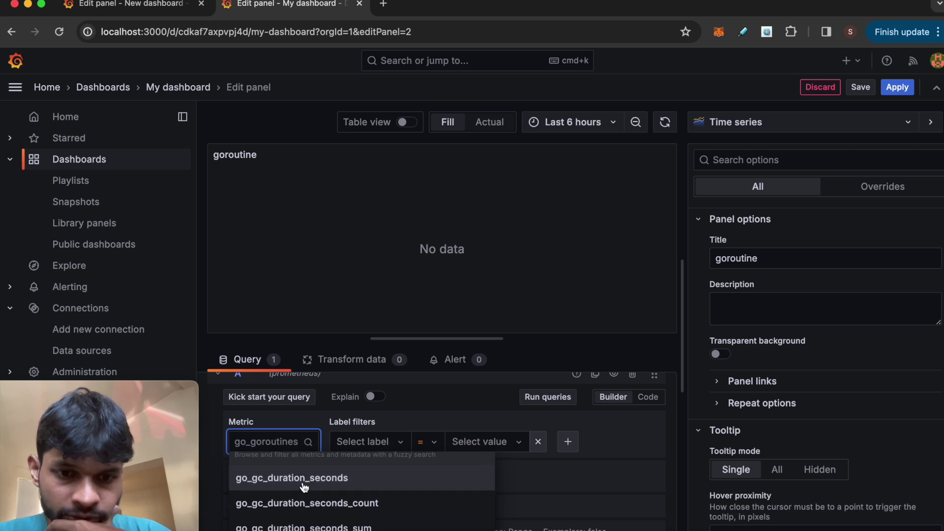
pyautogui.click(303, 485)
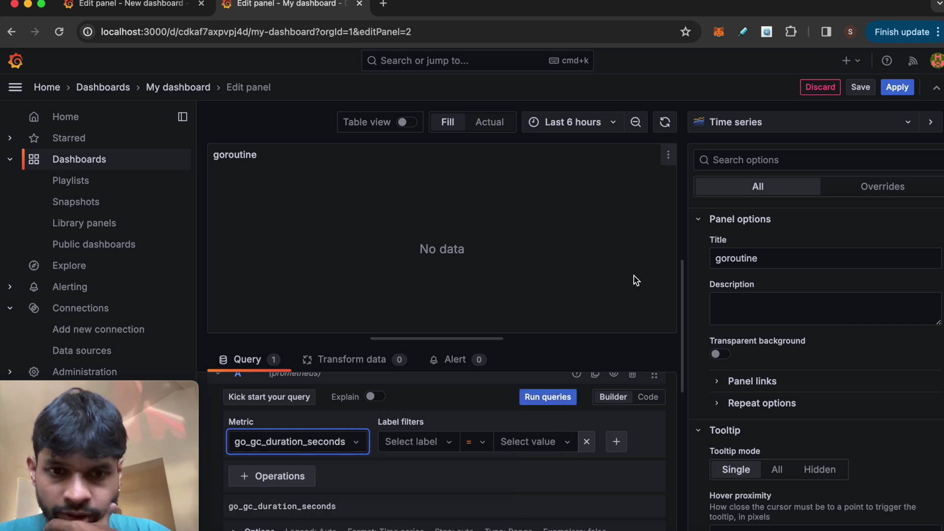
pyautogui.click(895, 88)
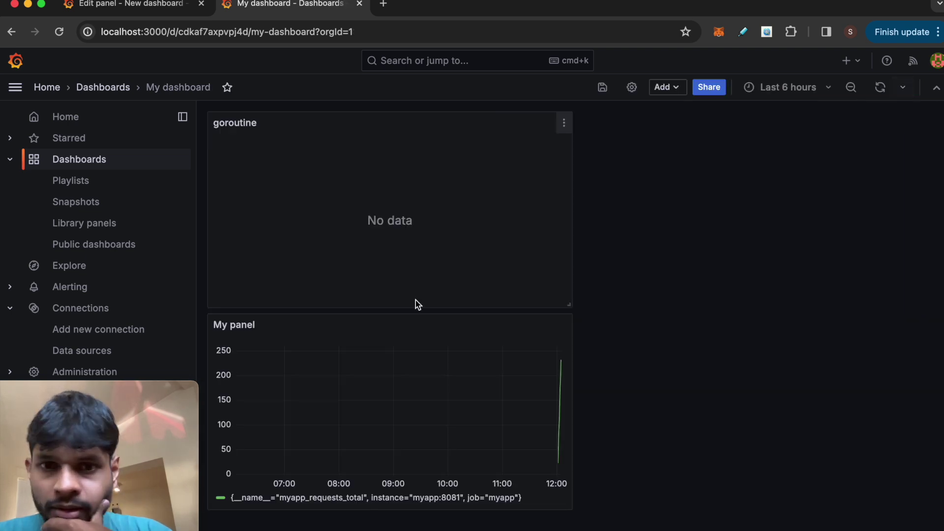
# Step: Run the goroutine panel's go_gc_duration_seconds query and save the dashboard
pyautogui.click(563, 124)
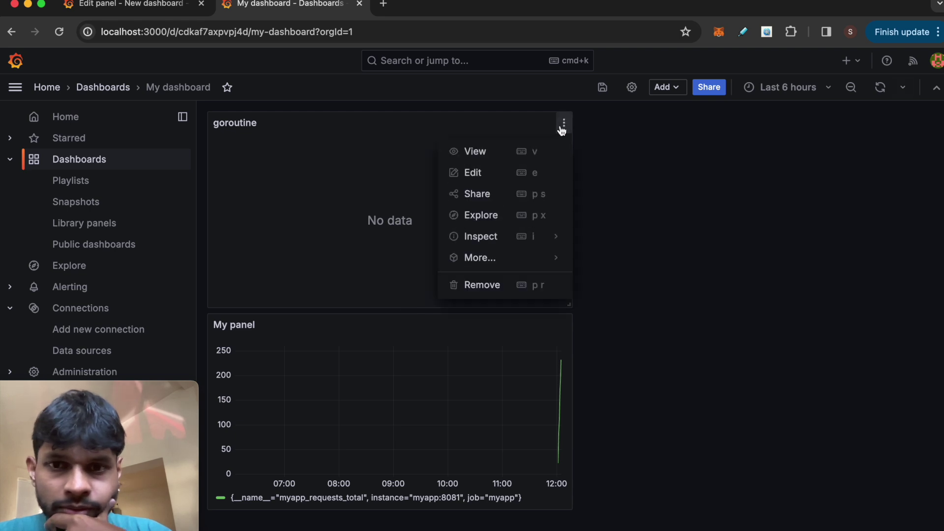
pyautogui.click(488, 172)
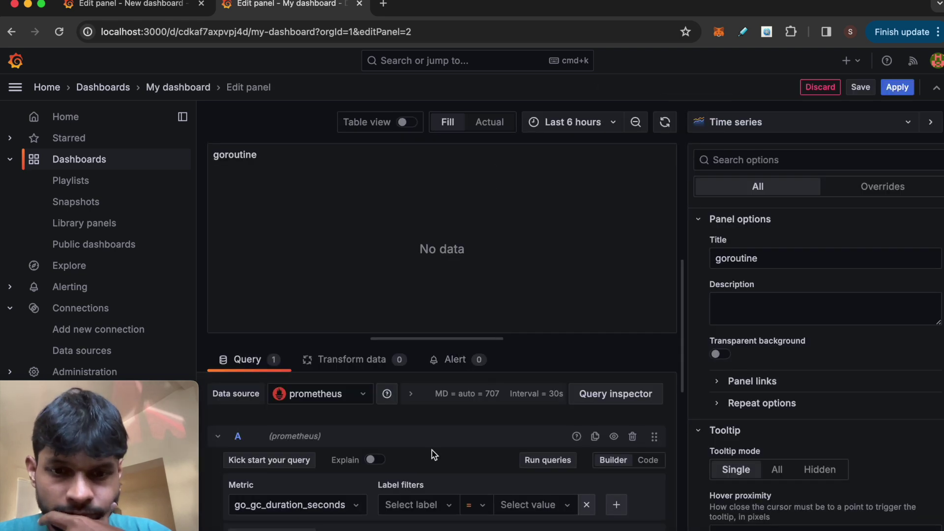
pyautogui.click(541, 460)
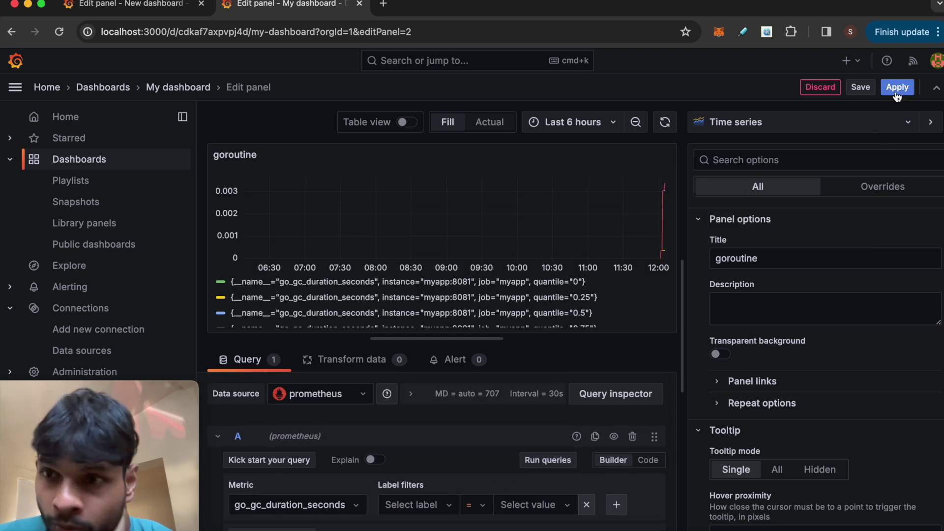
pyautogui.click(857, 88)
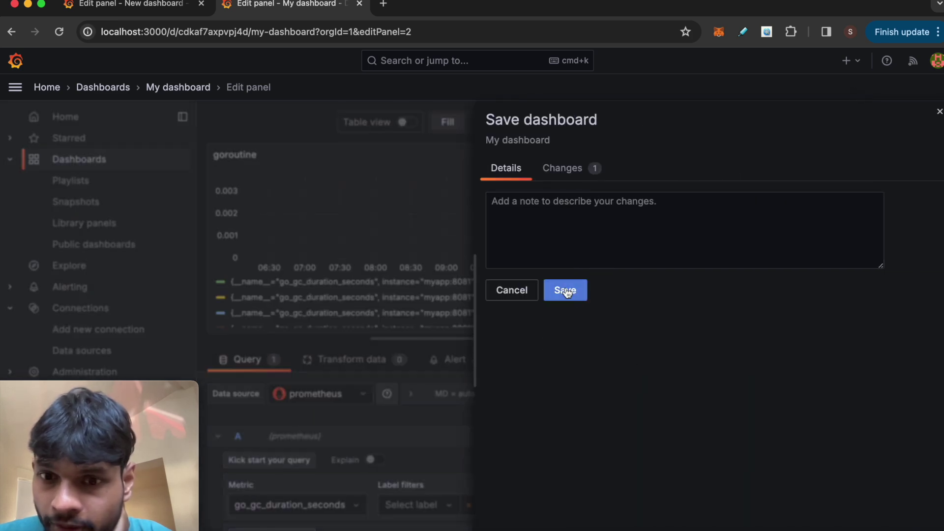
pyautogui.click(563, 289)
pyautogui.click(897, 87)
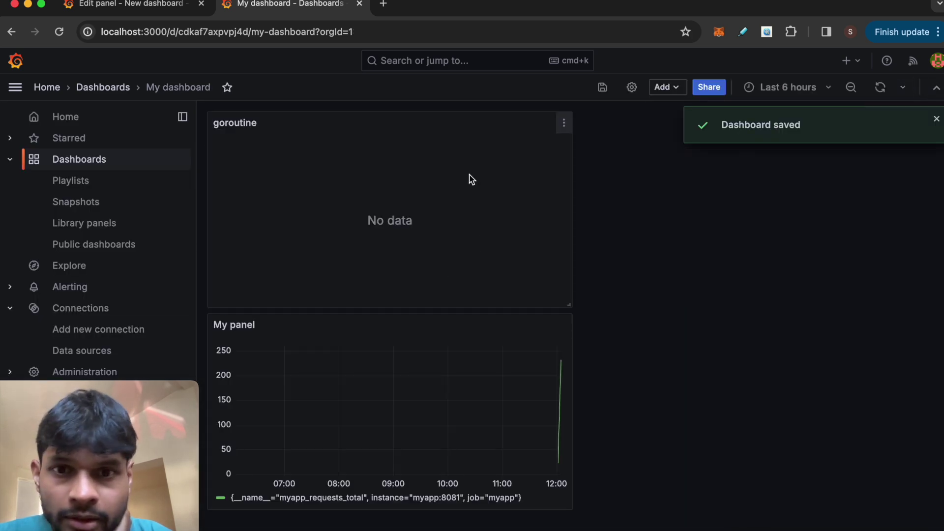
# Step: Re-run the goroutine panel query so the graph shows data, then apply back to the dashboard
pyautogui.click(570, 124)
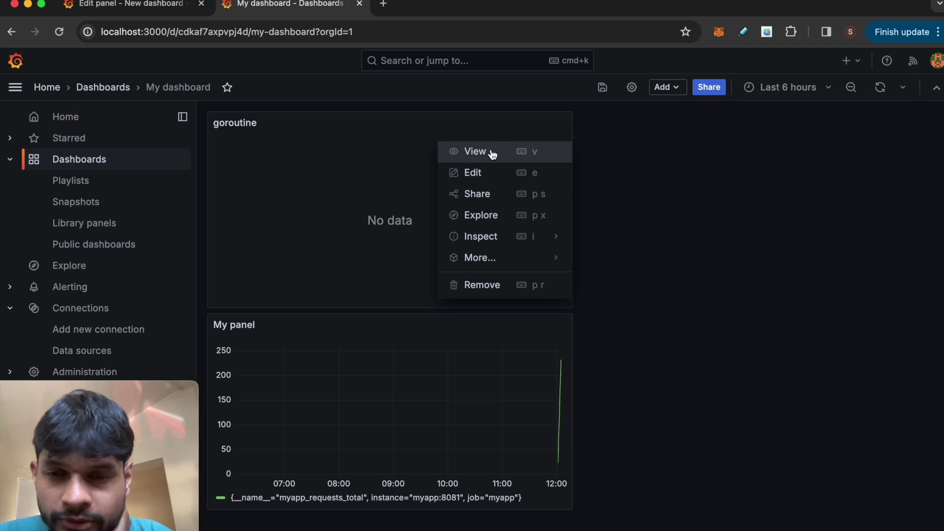
pyautogui.click(486, 175)
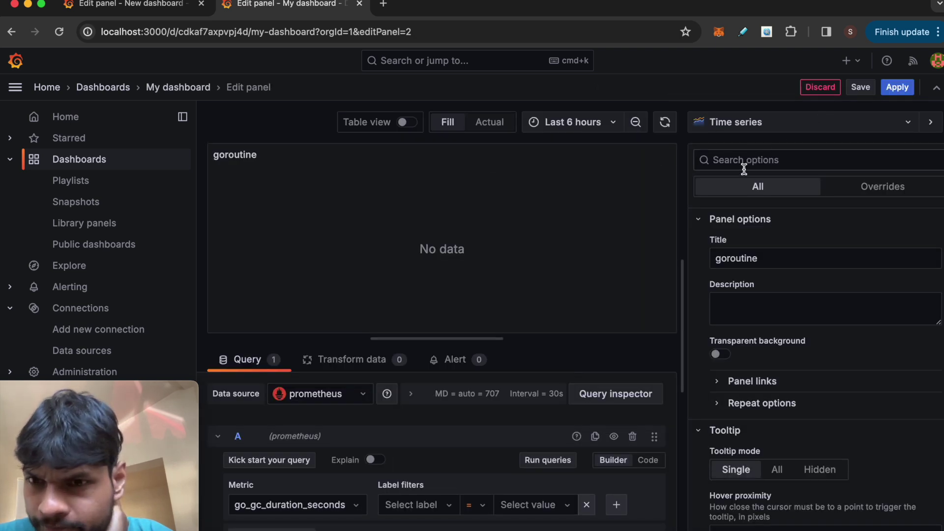
pyautogui.click(543, 461)
pyautogui.scroll(-3, 334, 467)
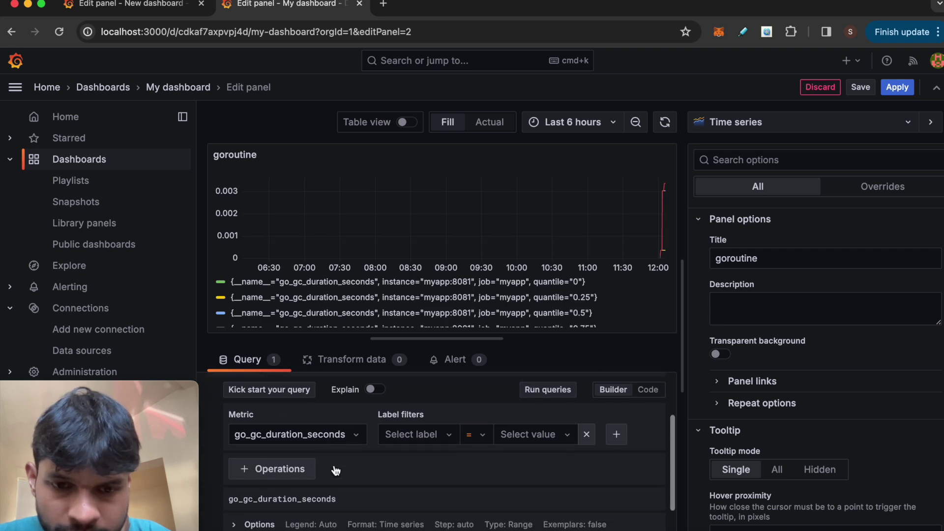
pyautogui.scroll(-2, 535, 484)
pyautogui.scroll(5, 535, 485)
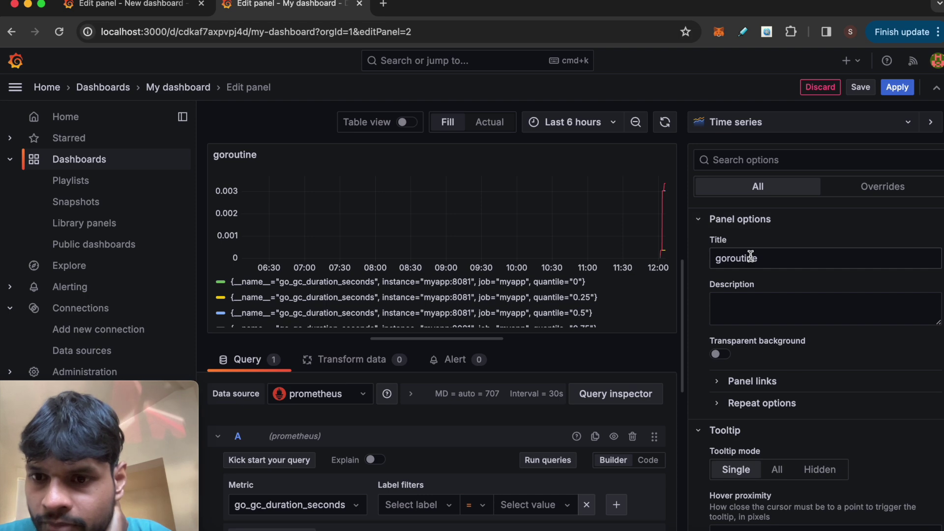
pyautogui.click(751, 252)
pyautogui.click(857, 88)
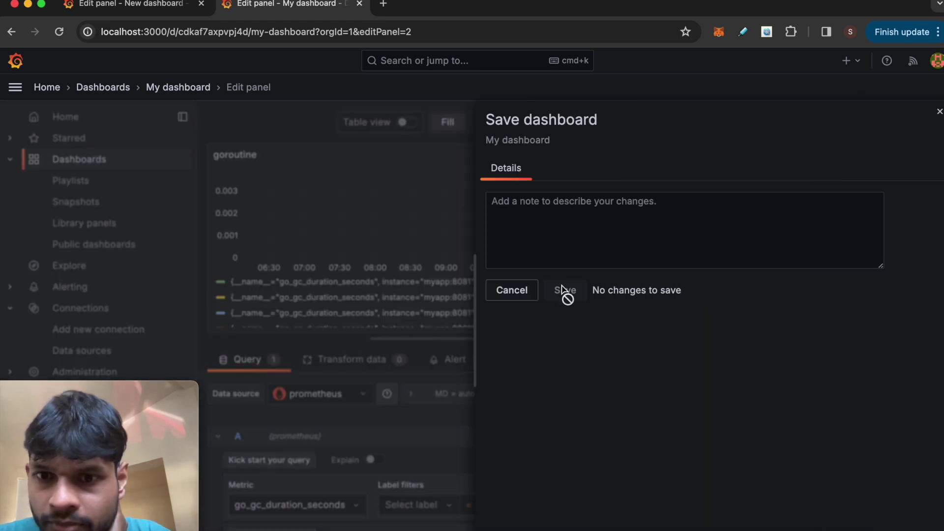
pyautogui.click(520, 295)
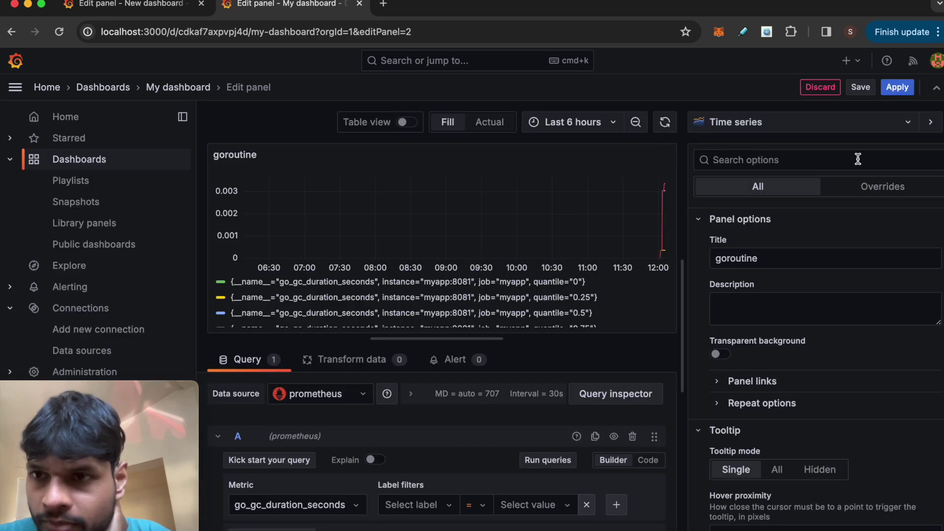
pyautogui.click(900, 87)
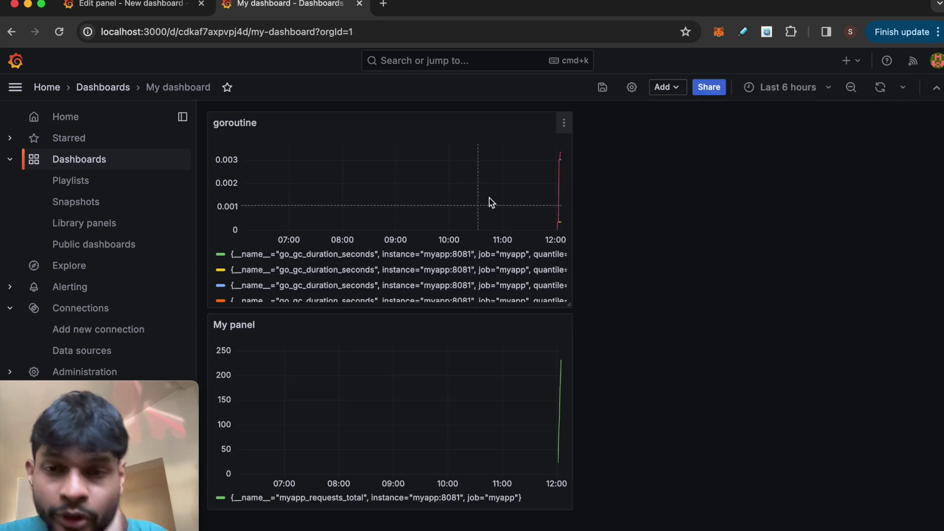
pyautogui.click(784, 88)
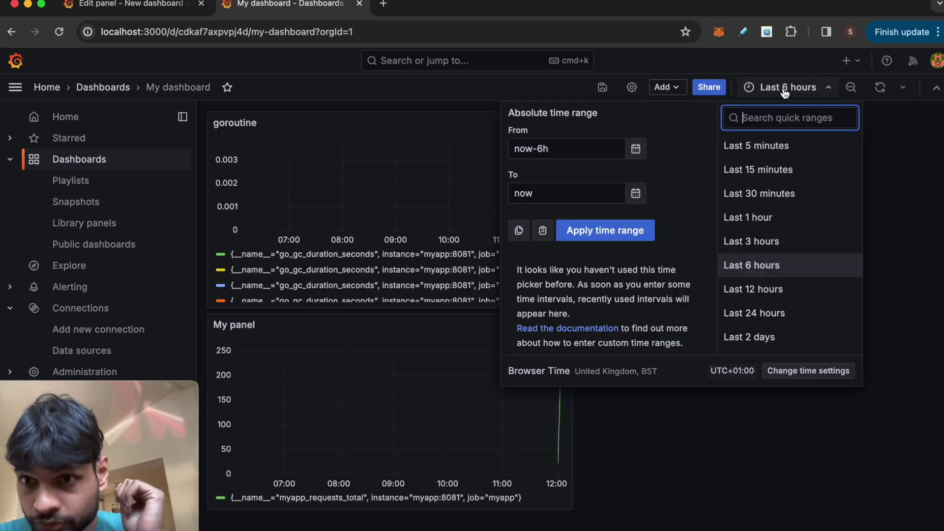
# Step: Switch My dashboard's time range from Last 6 hours to Last 5 minutes
pyautogui.click(756, 146)
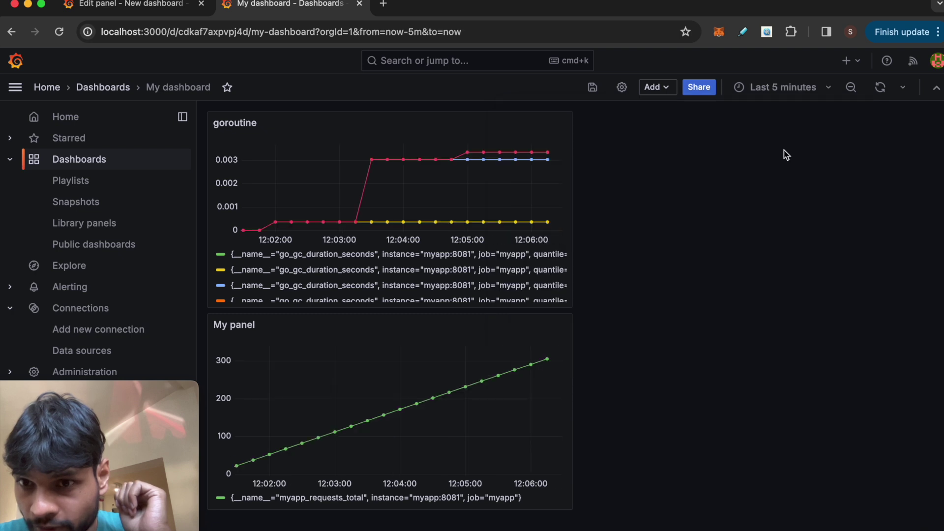